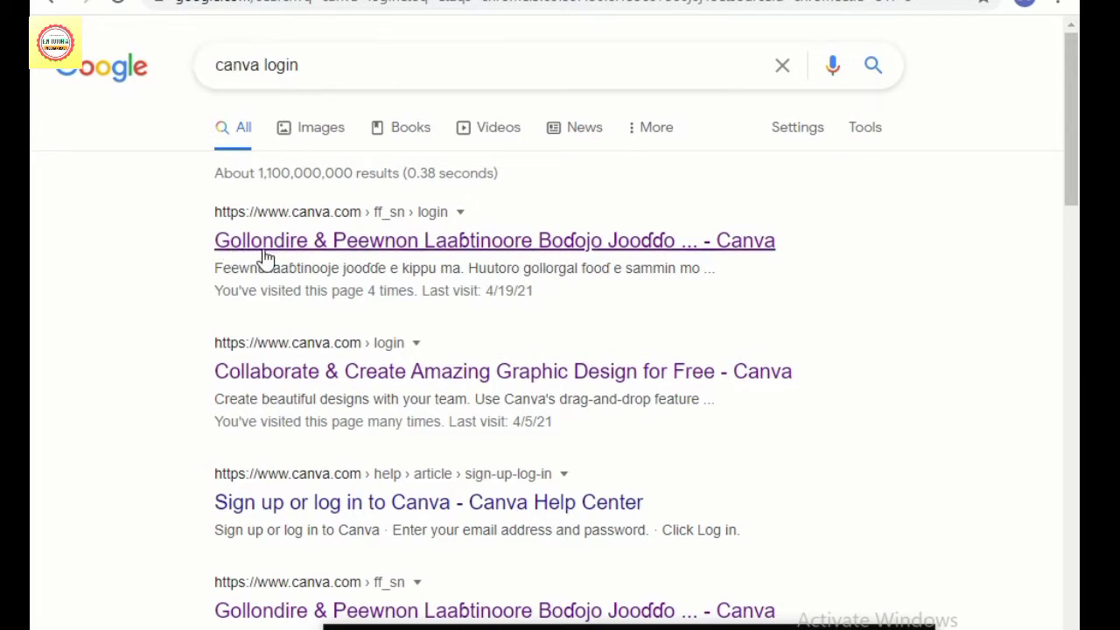
Open Canva from the first login search result and look through the recent designs on its home page
click(340, 249)
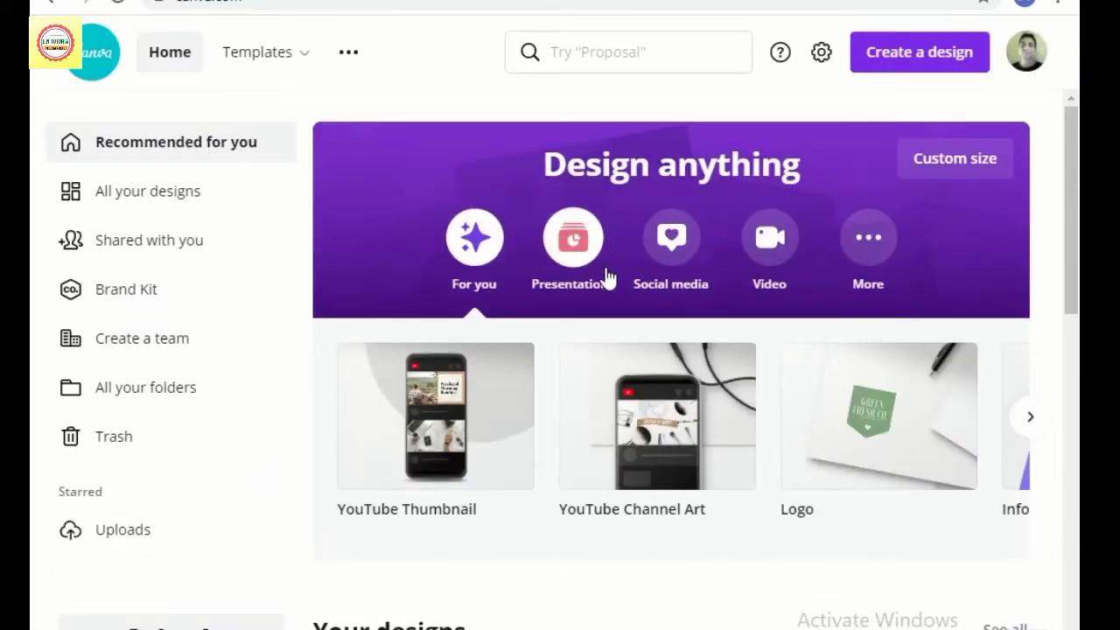
scroll(610, 277, down, 3)
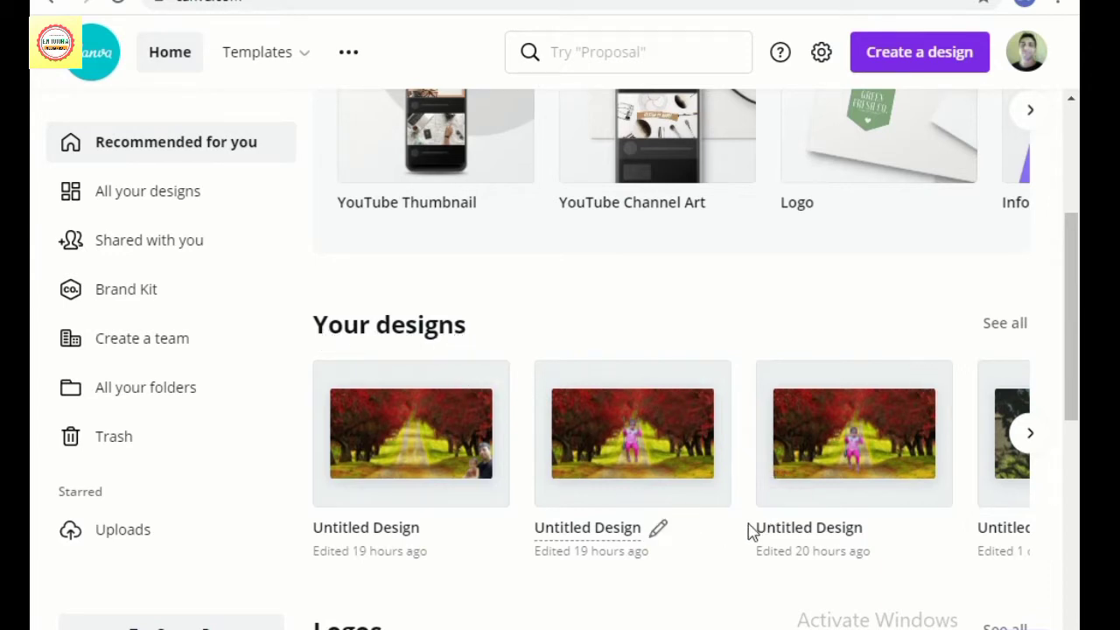
click(1031, 436)
click(1032, 435)
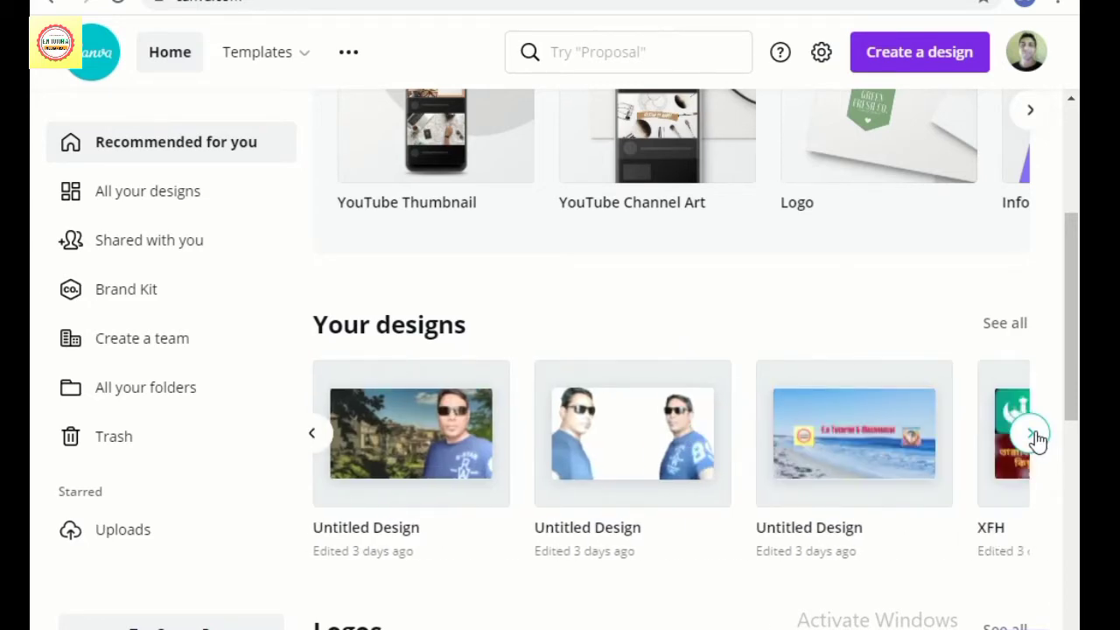
click(1034, 437)
scroll(884, 500, down, 3)
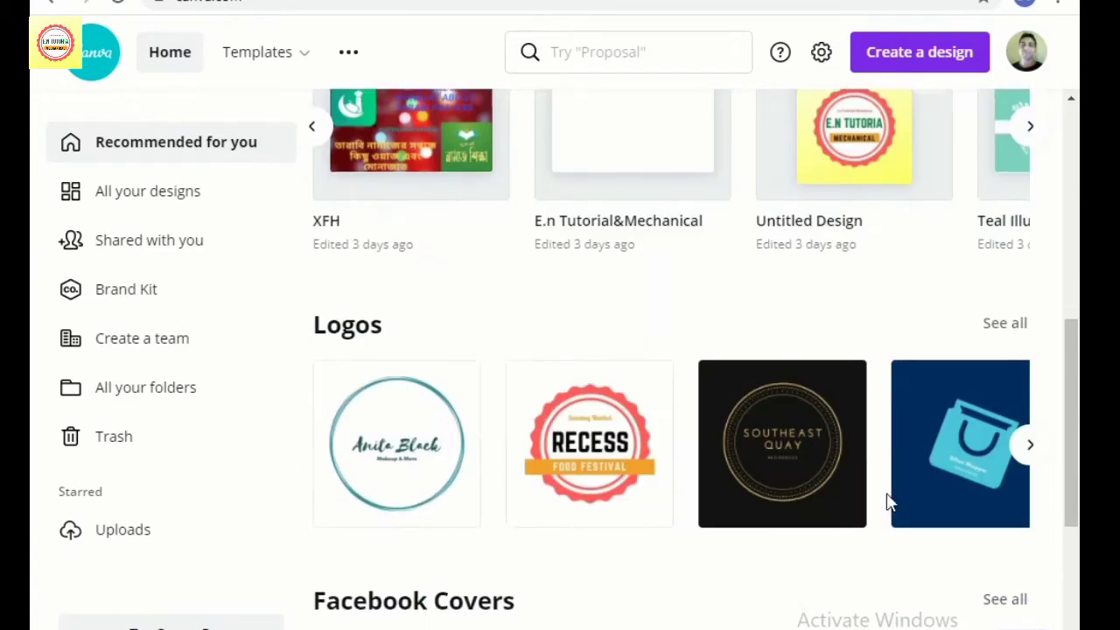
Look through the home page's template rows, from logos and Facebook covers down to LinkedIn banners and Pinterest pins
click(1030, 446)
click(1030, 448)
scroll(569, 366, down, 5)
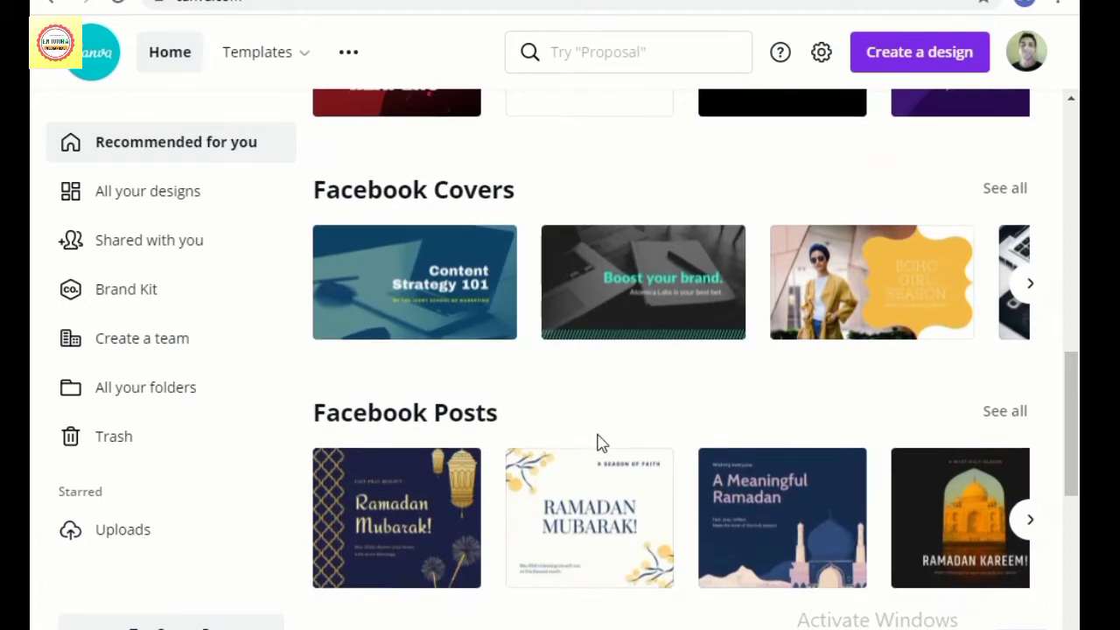
scroll(601, 444, down, 3)
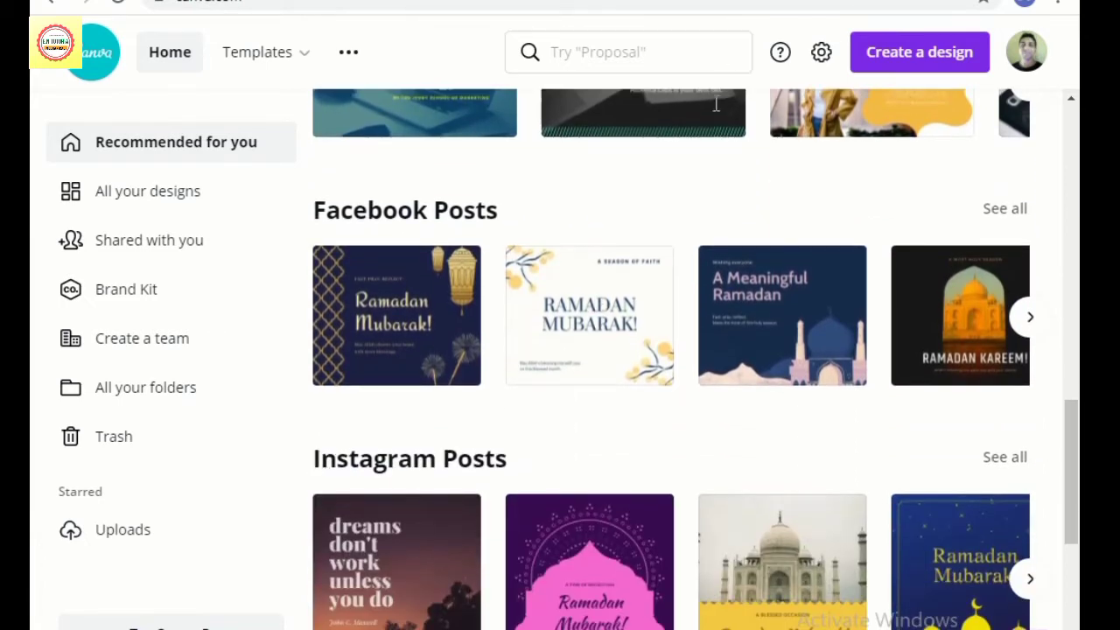
scroll(727, 223, down, 4)
scroll(554, 475, down, 3)
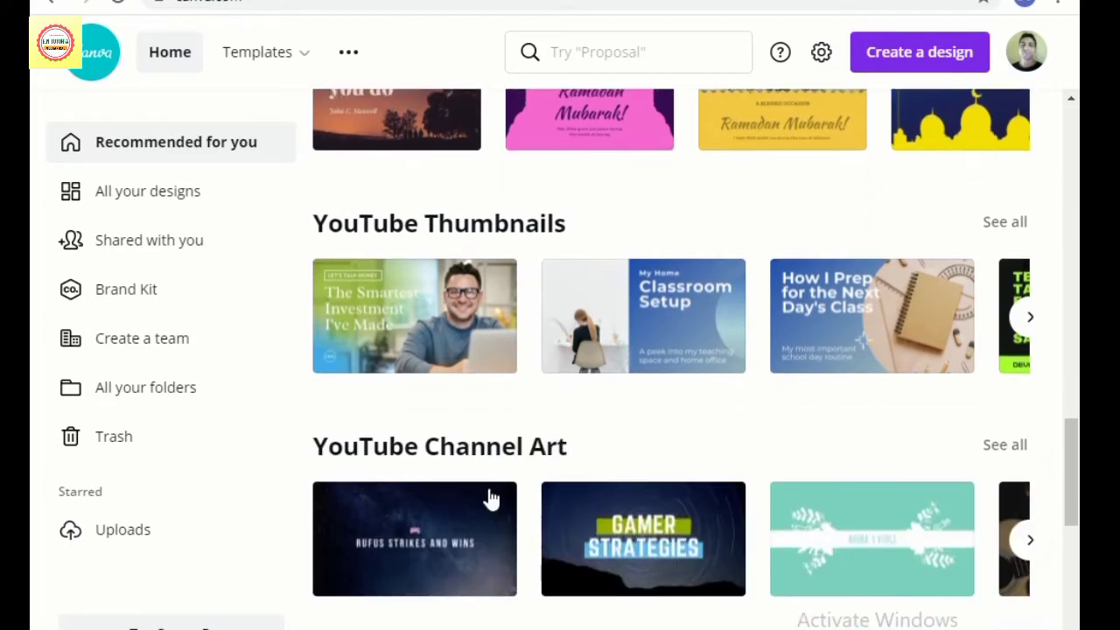
scroll(533, 516, down, 4)
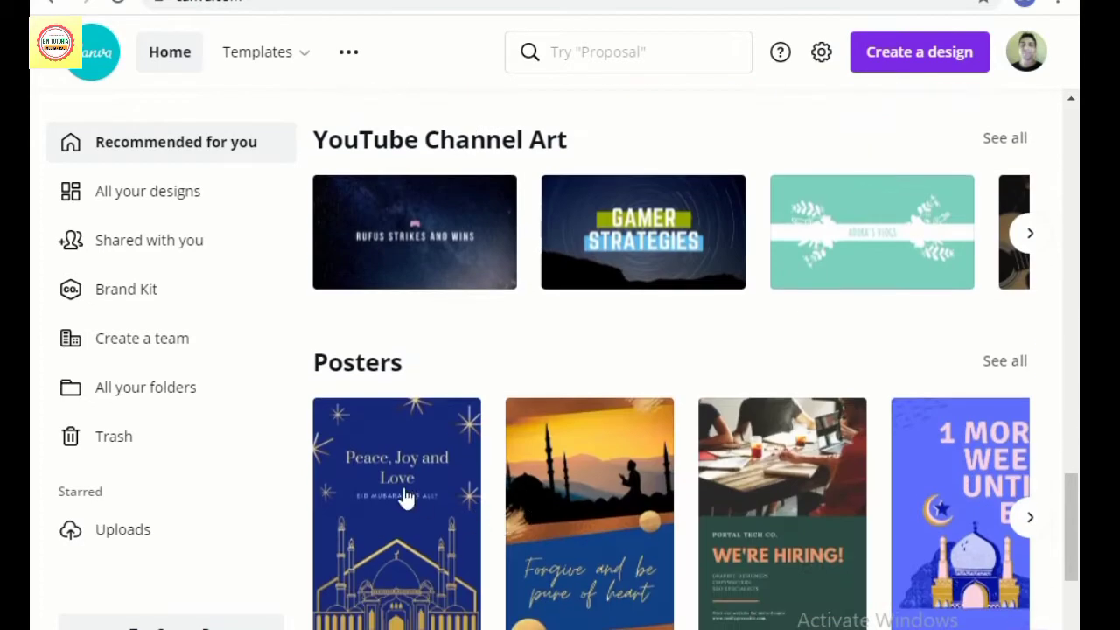
scroll(517, 391, down, 3)
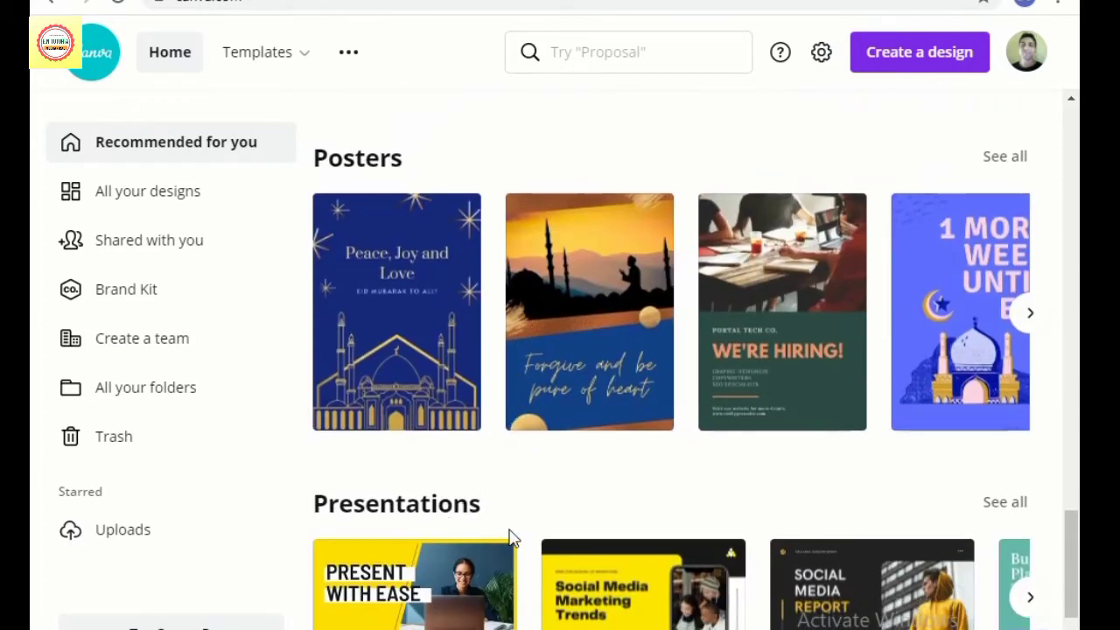
scroll(512, 534, down, 3)
scroll(475, 554, down, 5)
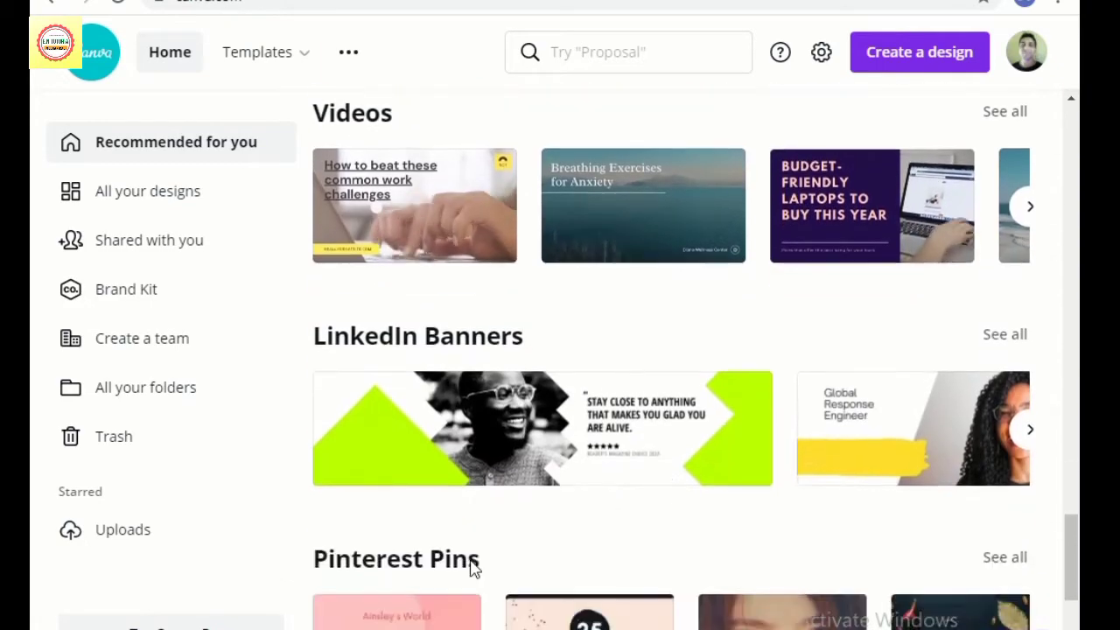
scroll(472, 559, up, 7)
scroll(477, 547, up, 10)
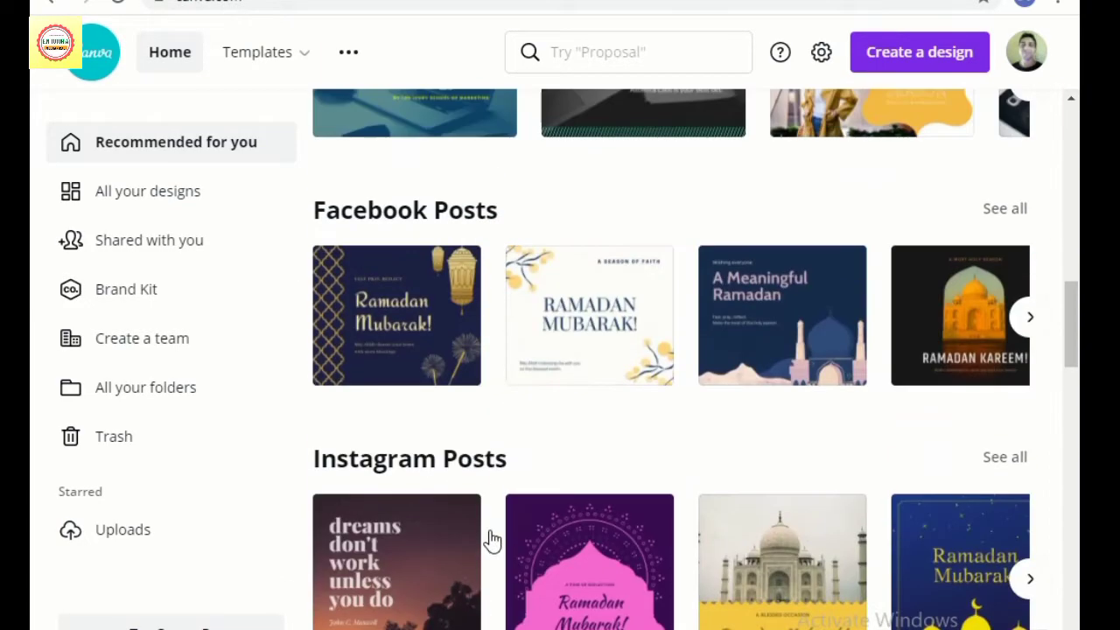
Show all YouTube Thumbnails templates and create a blank YouTube Thumbnail design from there
scroll(490, 538, down, 3)
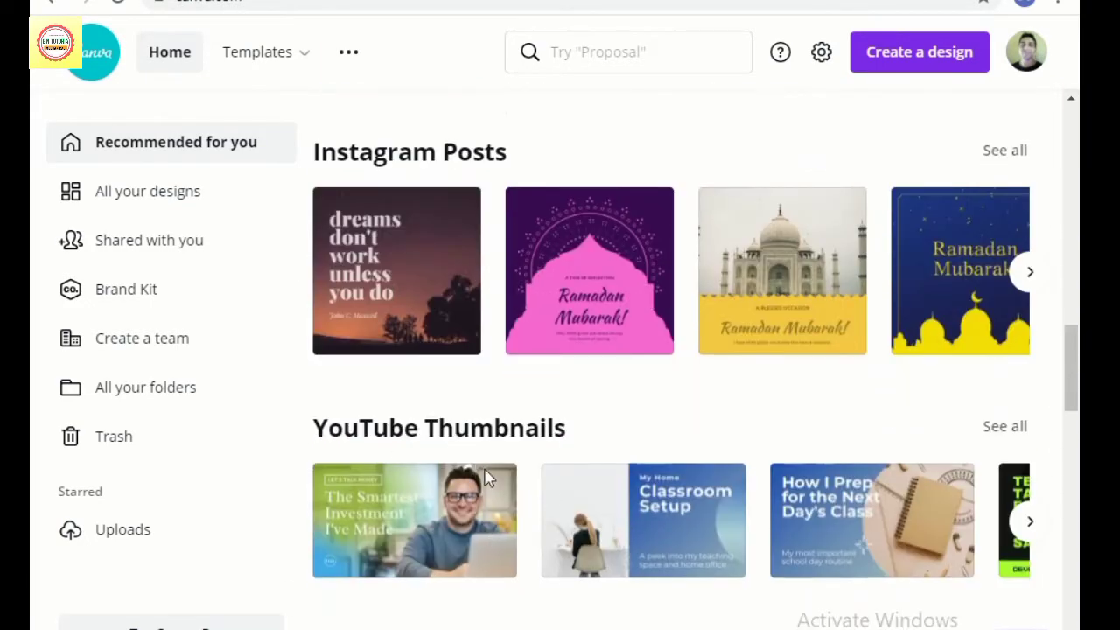
click(1031, 523)
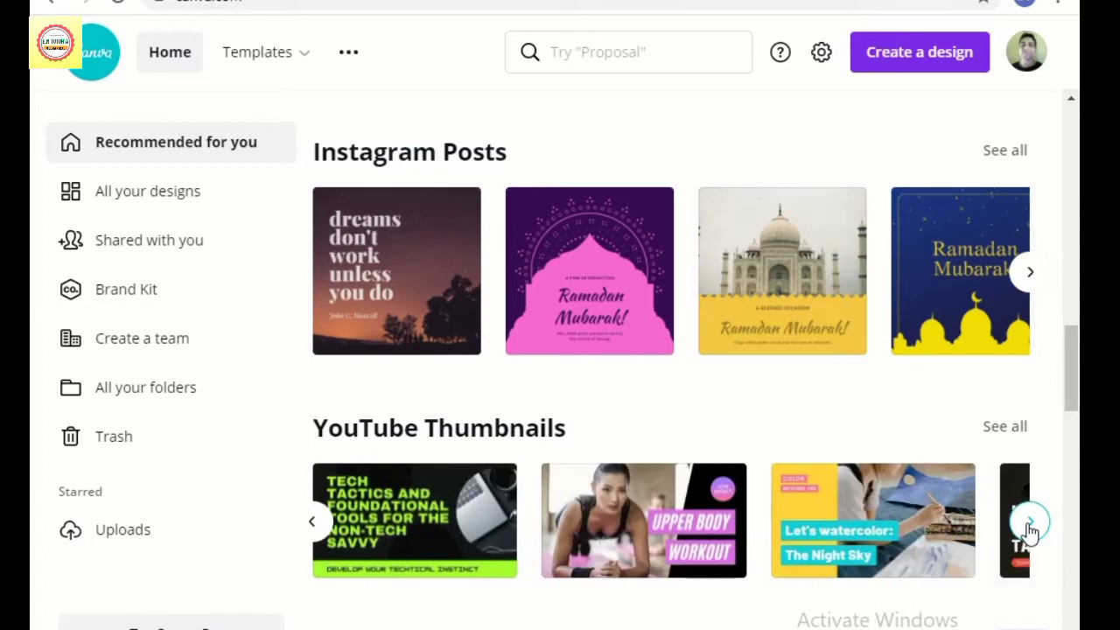
click(1031, 523)
click(1031, 523)
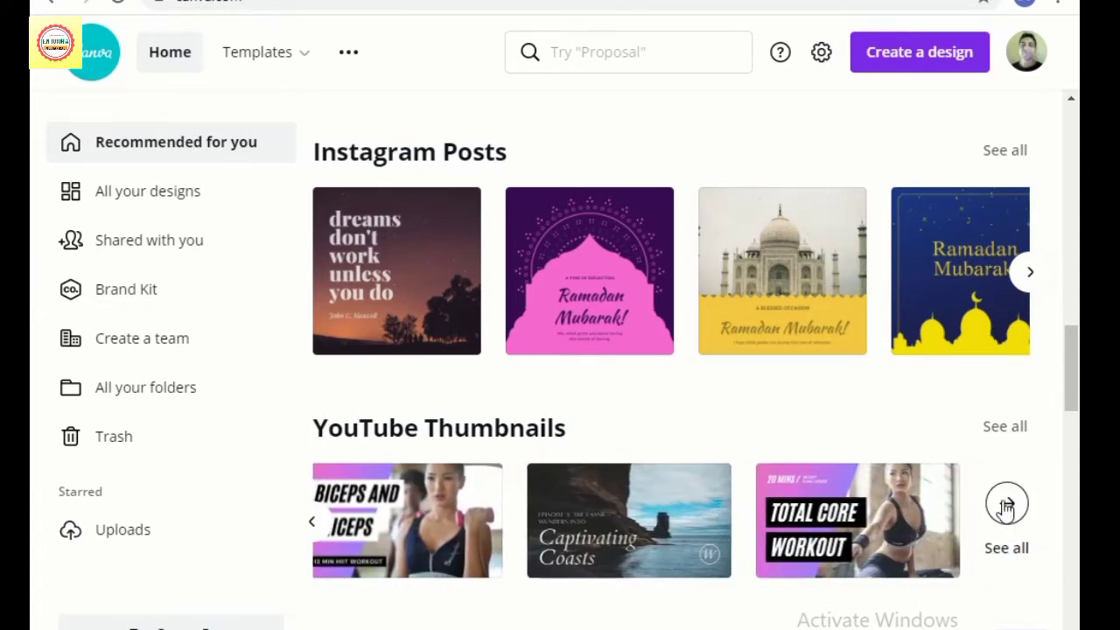
click(1003, 428)
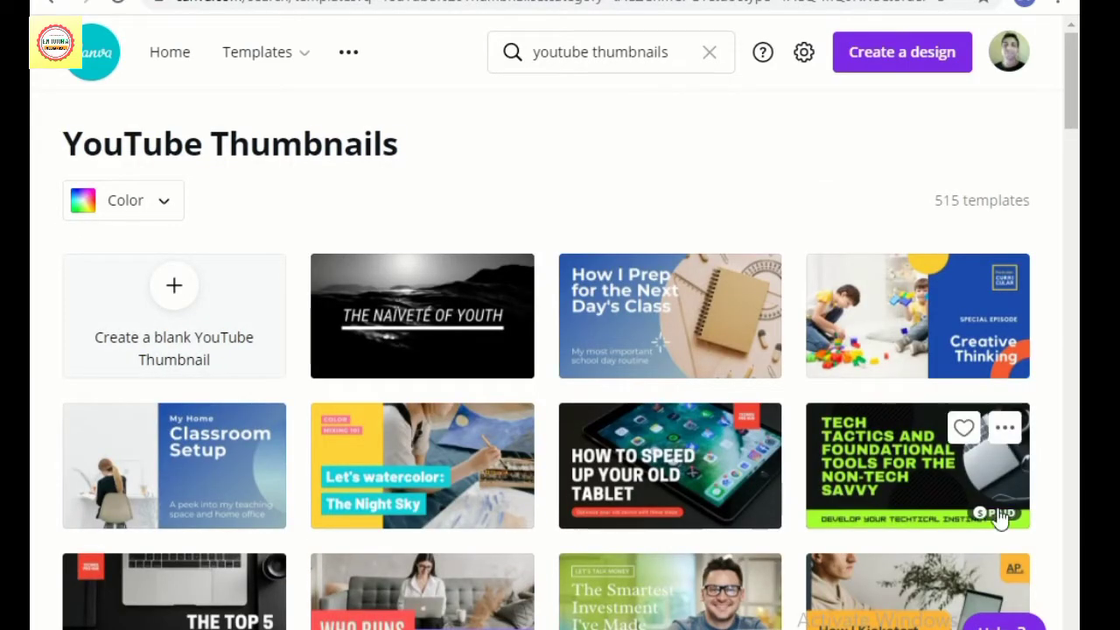
click(178, 294)
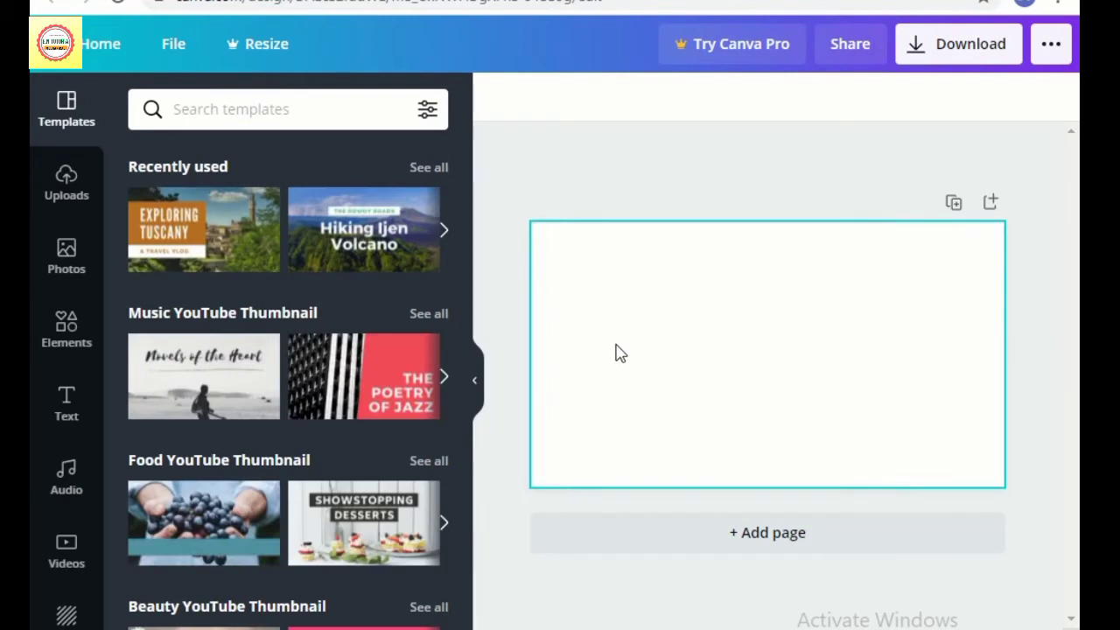
Open the background library and look through the available background images
click(66, 615)
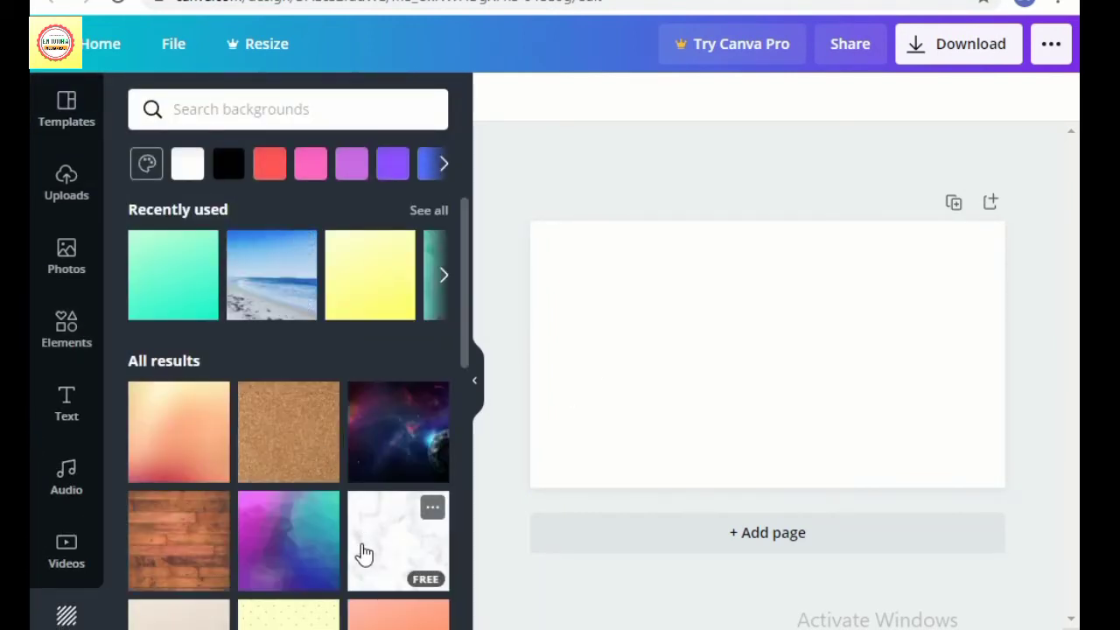
scroll(364, 553, down, 2)
scroll(363, 570, down, 2)
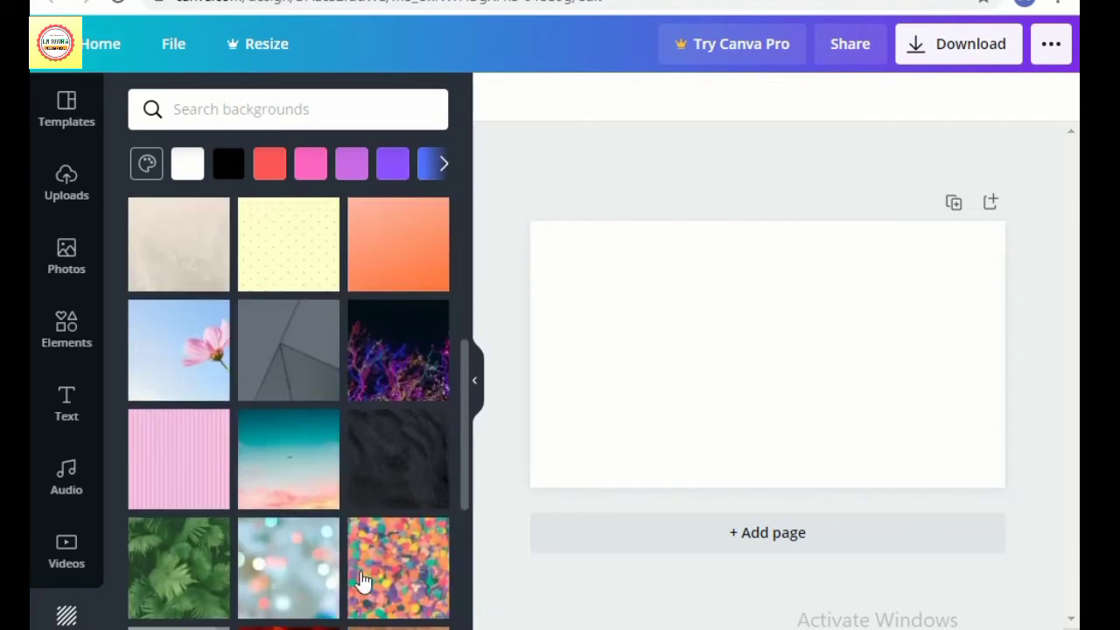
scroll(364, 581, down, 10)
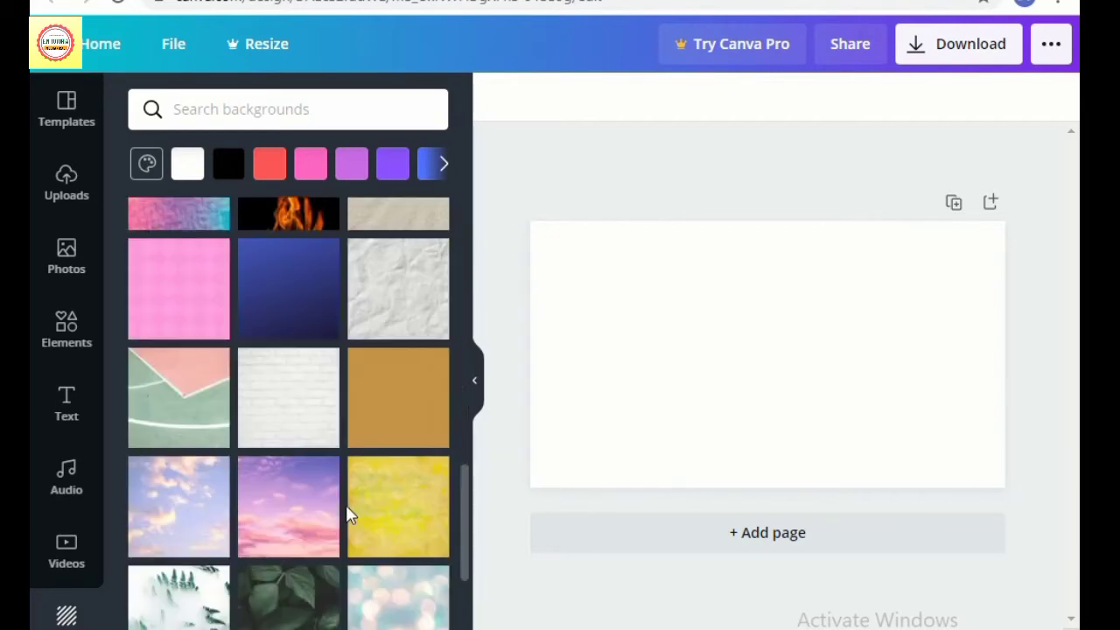
scroll(358, 554, down, 3)
scroll(367, 556, down, 2)
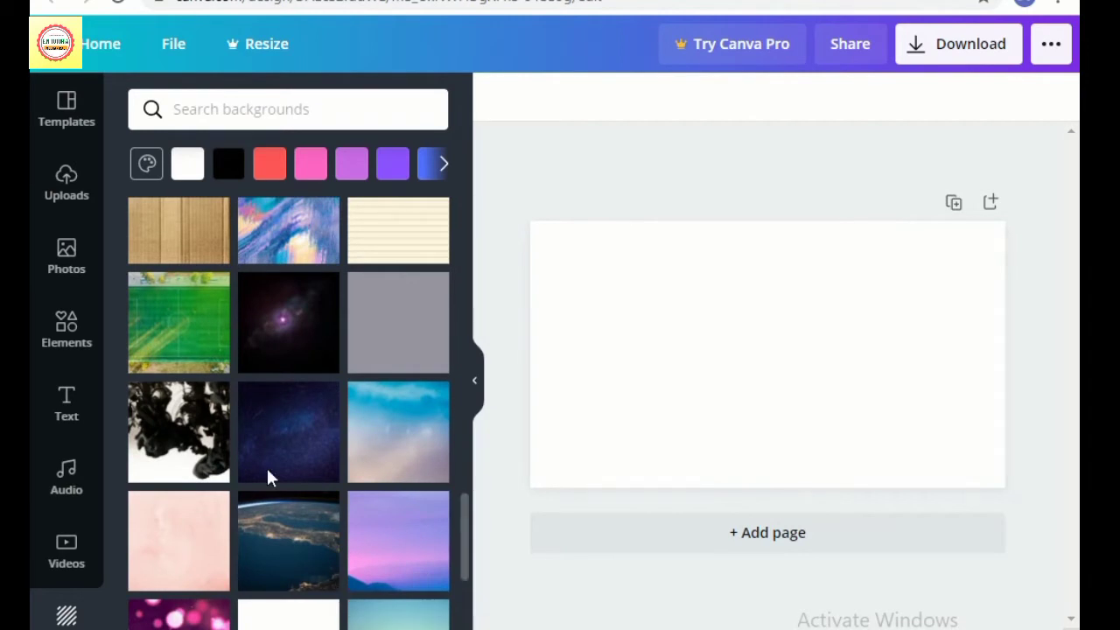
Try solid red, white and pink backgrounds on the blank thumbnail
click(269, 174)
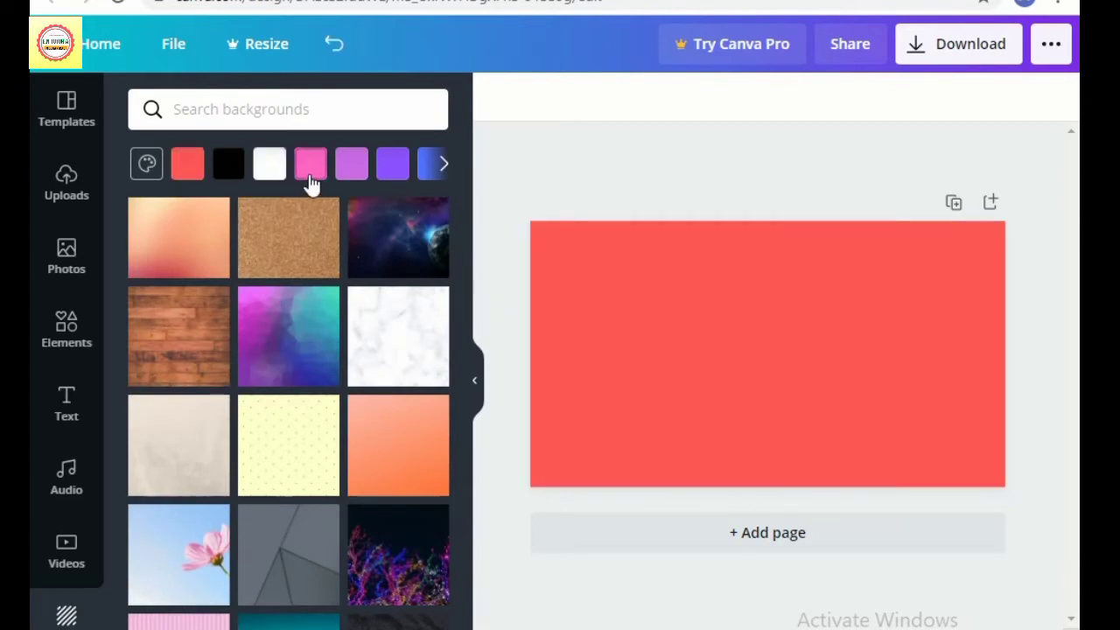
click(311, 175)
click(270, 164)
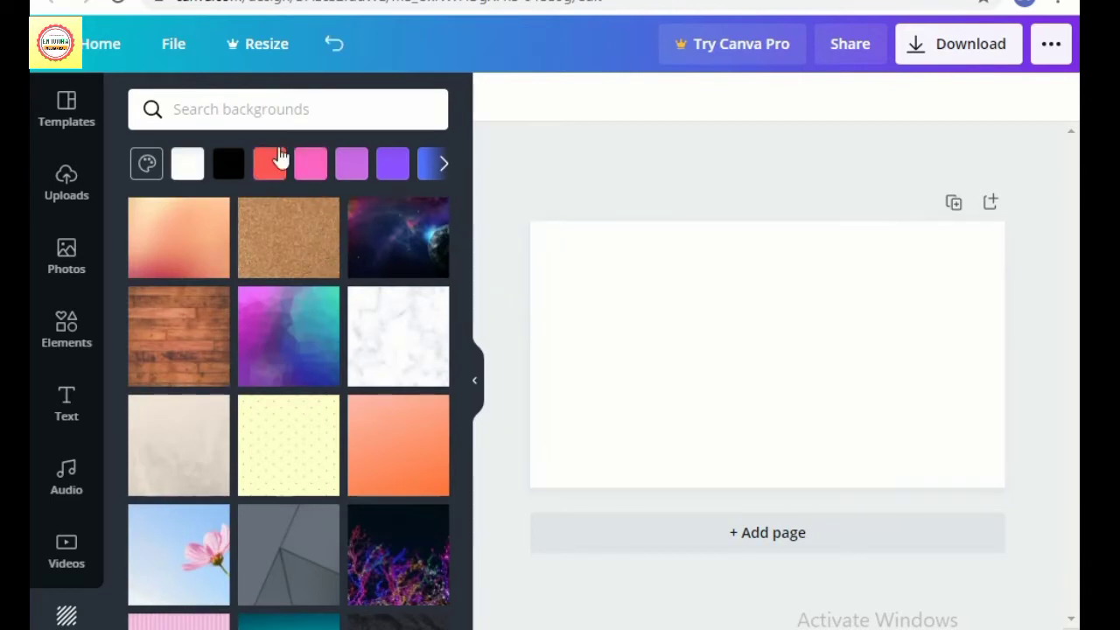
click(225, 167)
click(268, 167)
click(311, 171)
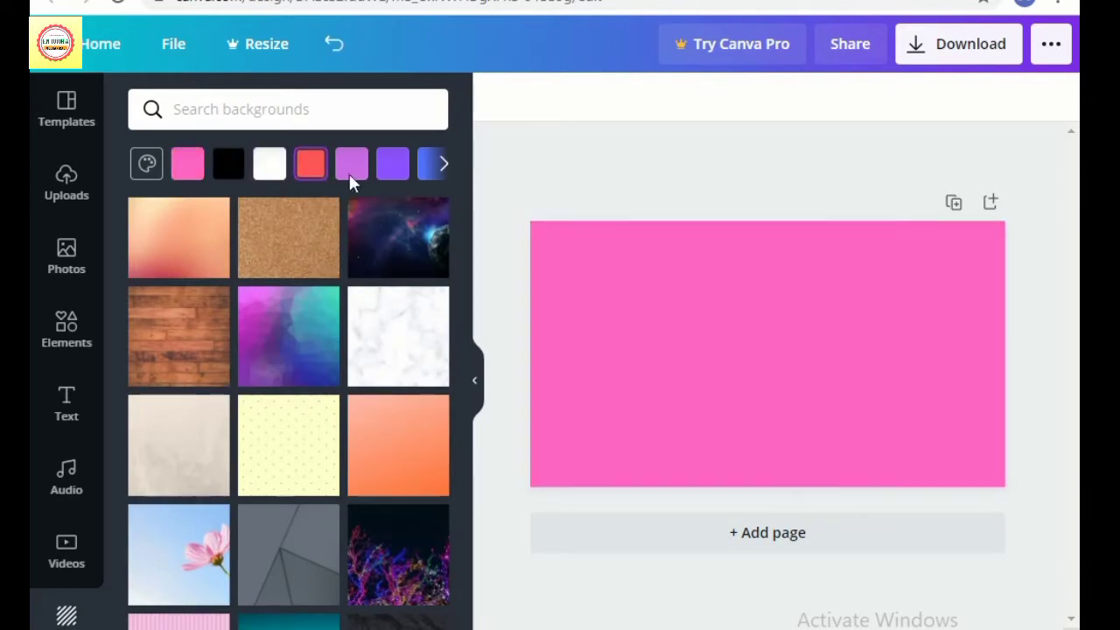
Try the yellow, green and blue background colours, ending with solid purple as the thumbnail's background
click(441, 163)
click(434, 165)
click(350, 171)
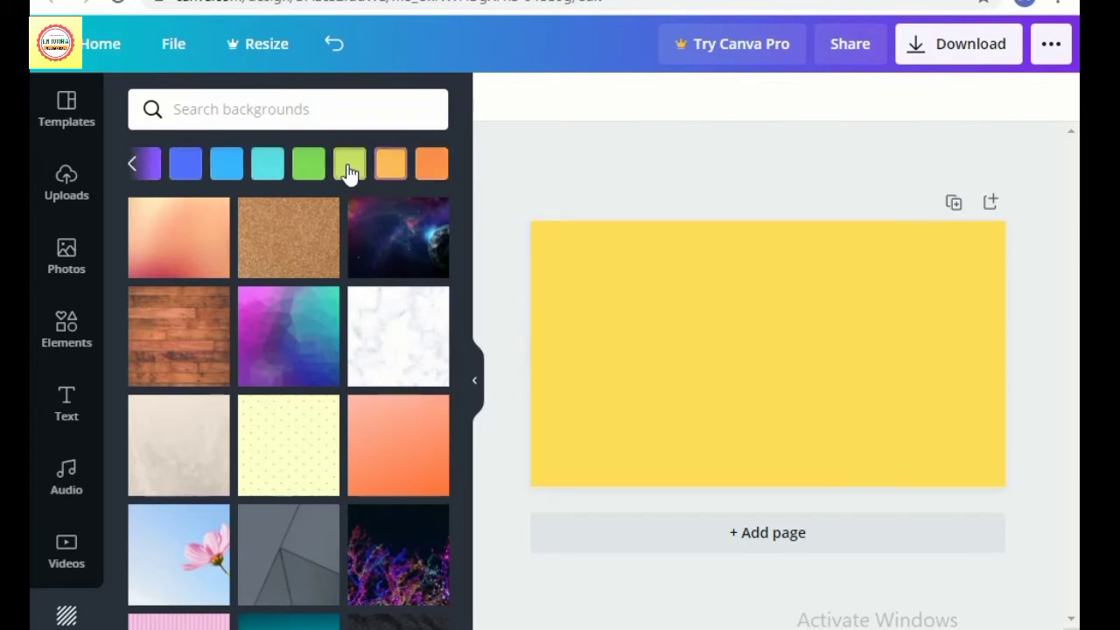
click(350, 170)
click(310, 168)
click(268, 167)
click(224, 171)
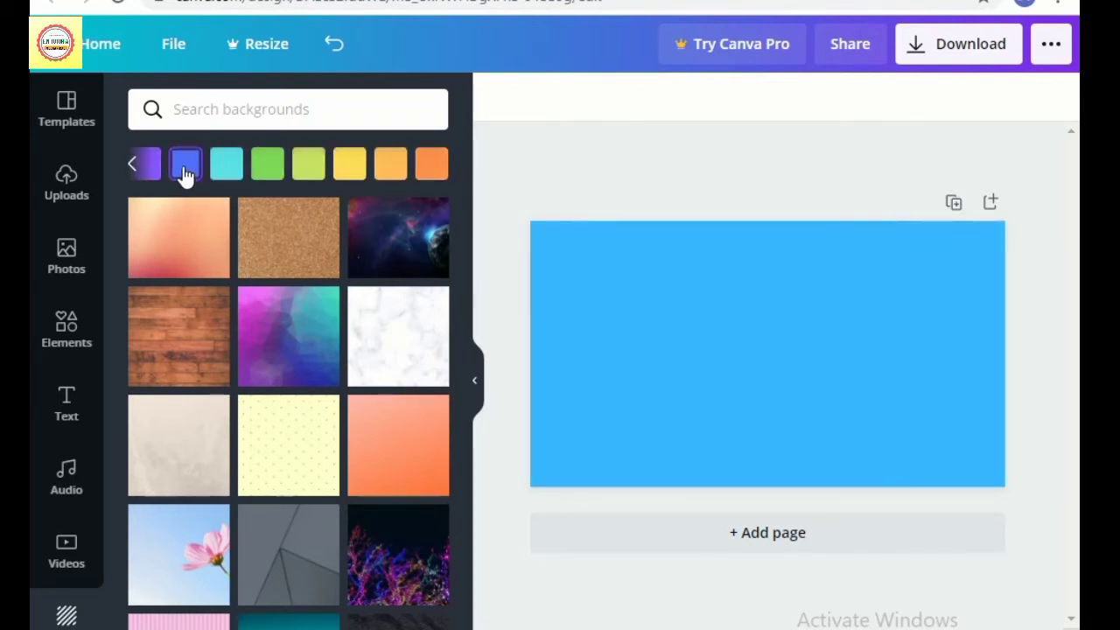
click(184, 170)
click(143, 163)
Examine the background images in the library for one that suits the thumbnail
scroll(366, 402, down, 2)
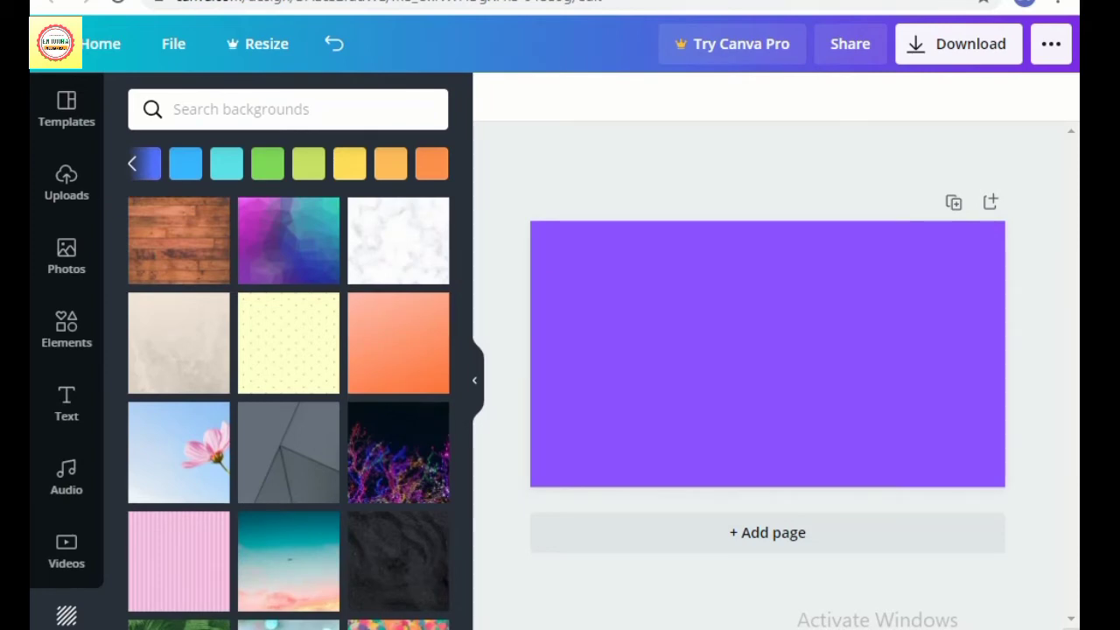
scroll(231, 493, down, 5)
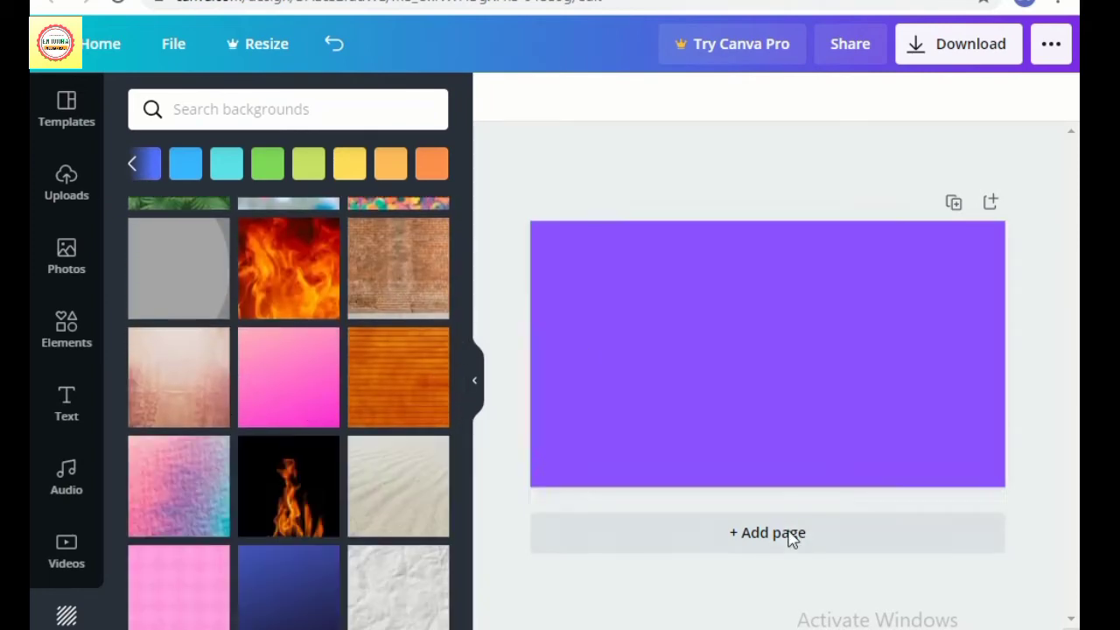
scroll(160, 537, down, 5)
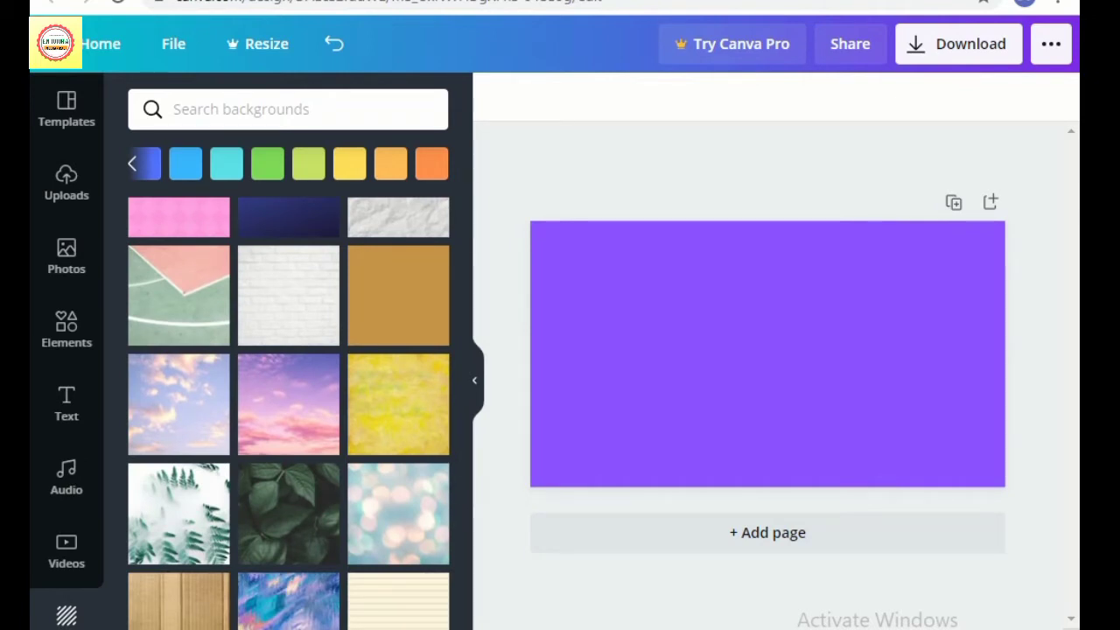
scroll(326, 544, down, 5)
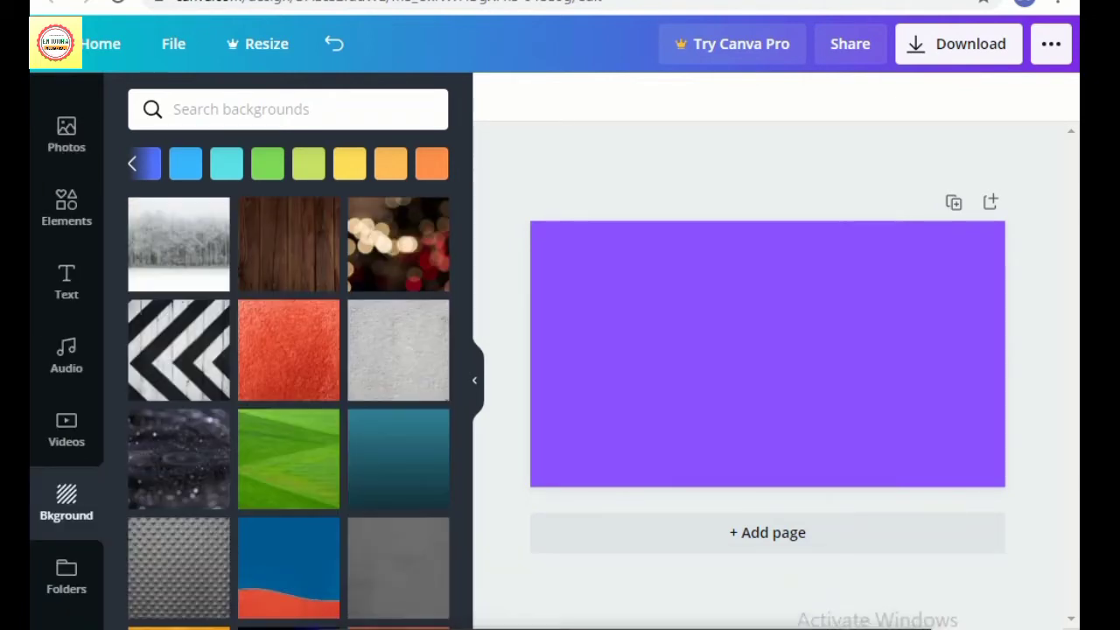
scroll(326, 544, up, 3)
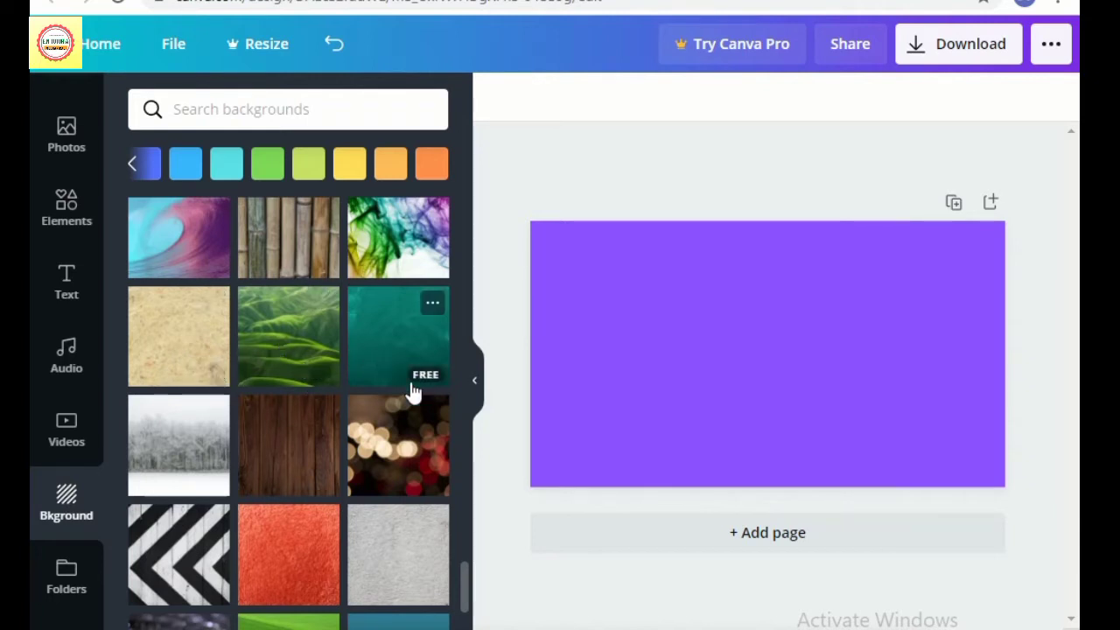
scroll(175, 542, down, 1)
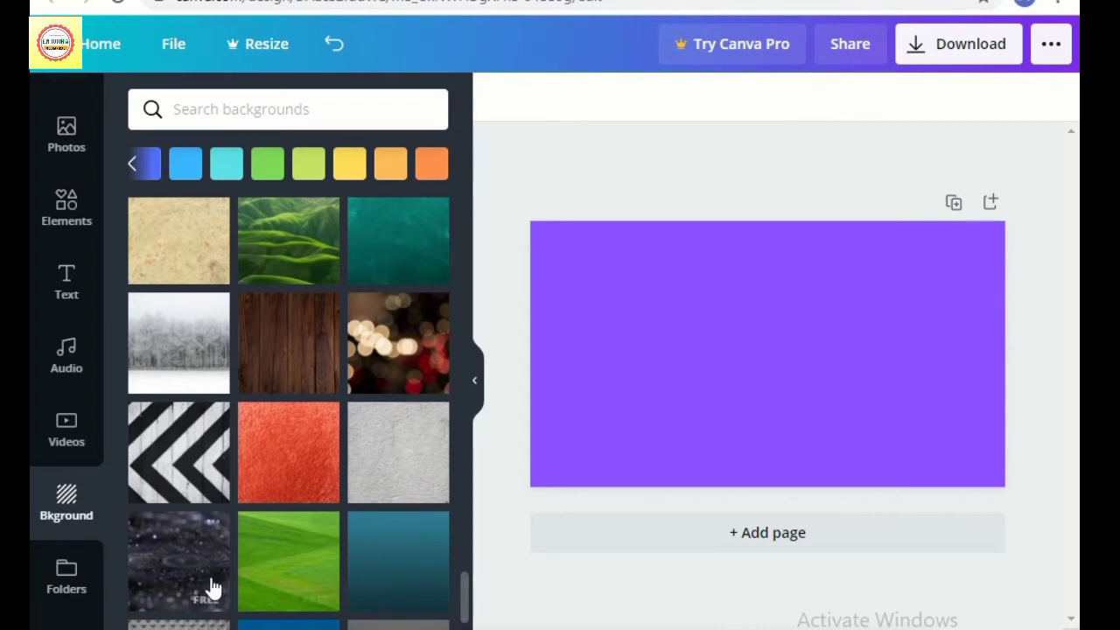
drag(462, 600, 461, 210)
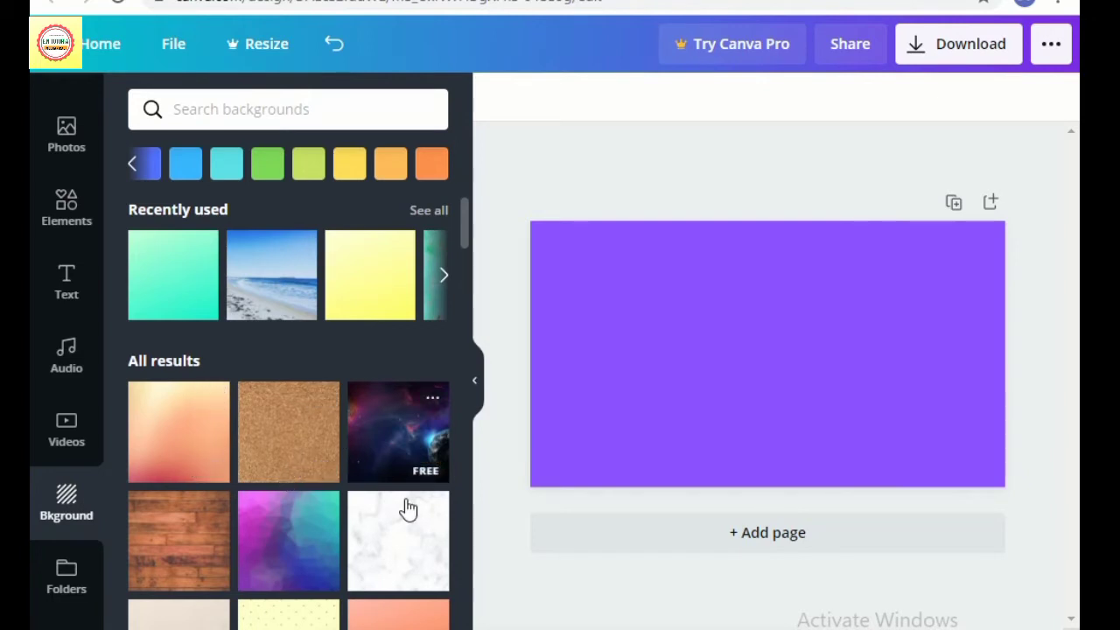
scroll(184, 490, down, 2)
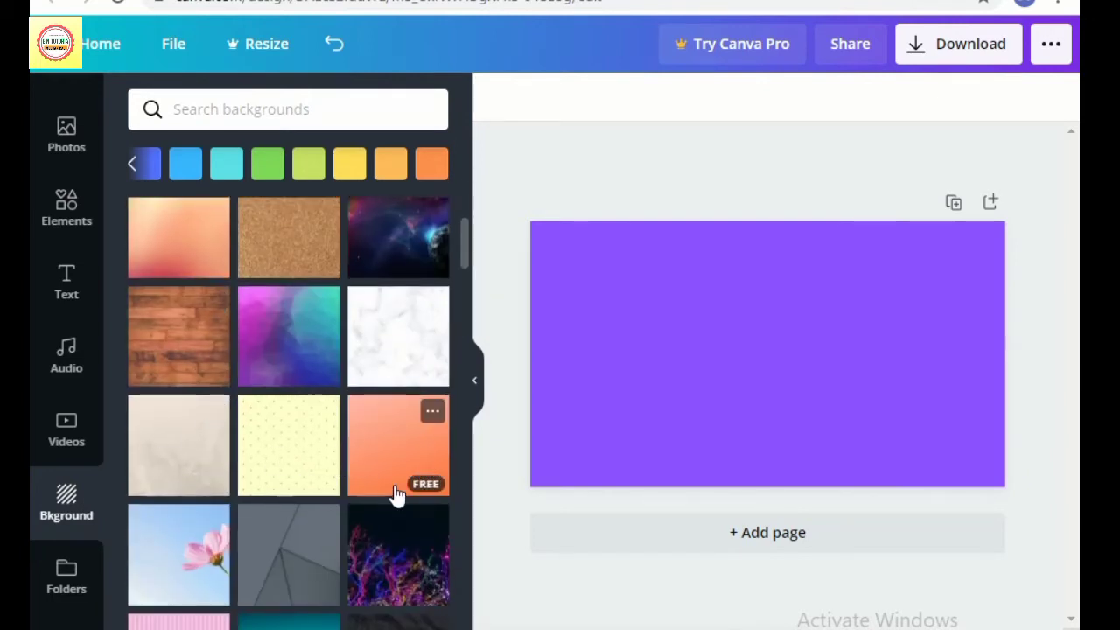
scroll(420, 473, down, 2)
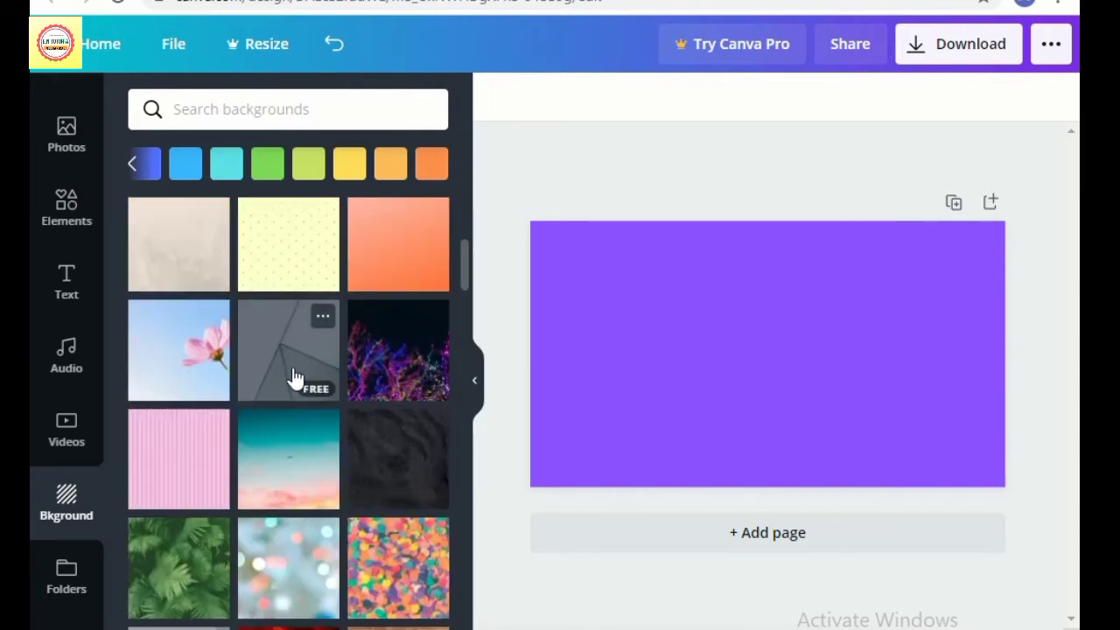
scroll(392, 490, down, 1)
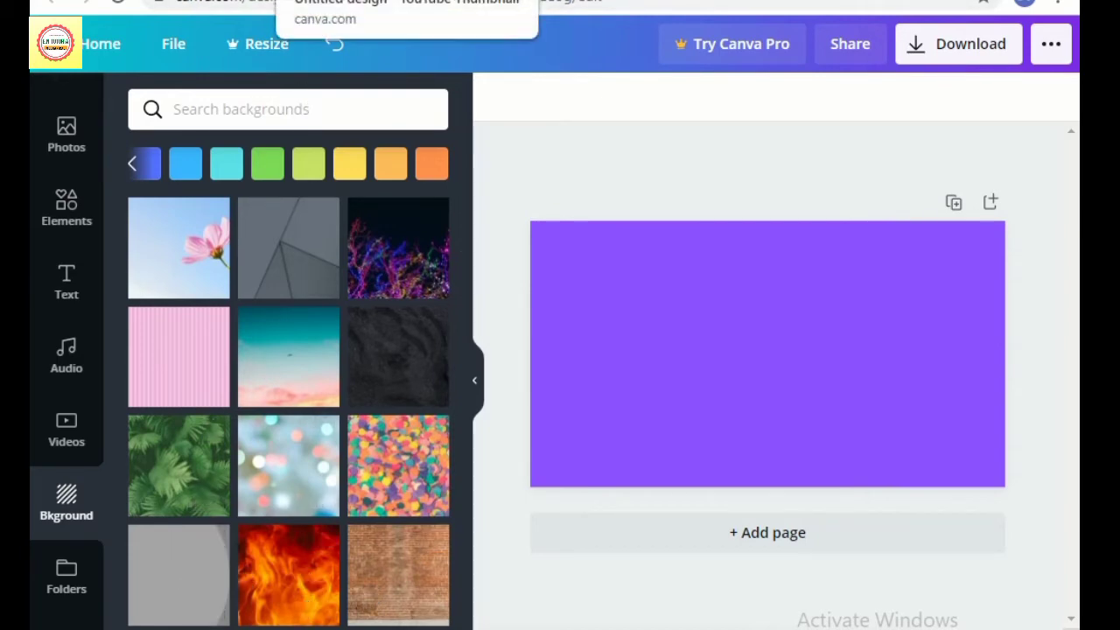
Start a new blank YouTube thumbnail from the template results and apply the recently used mint-green gradient as its background
click(472, 2)
scroll(663, 430, down, 1)
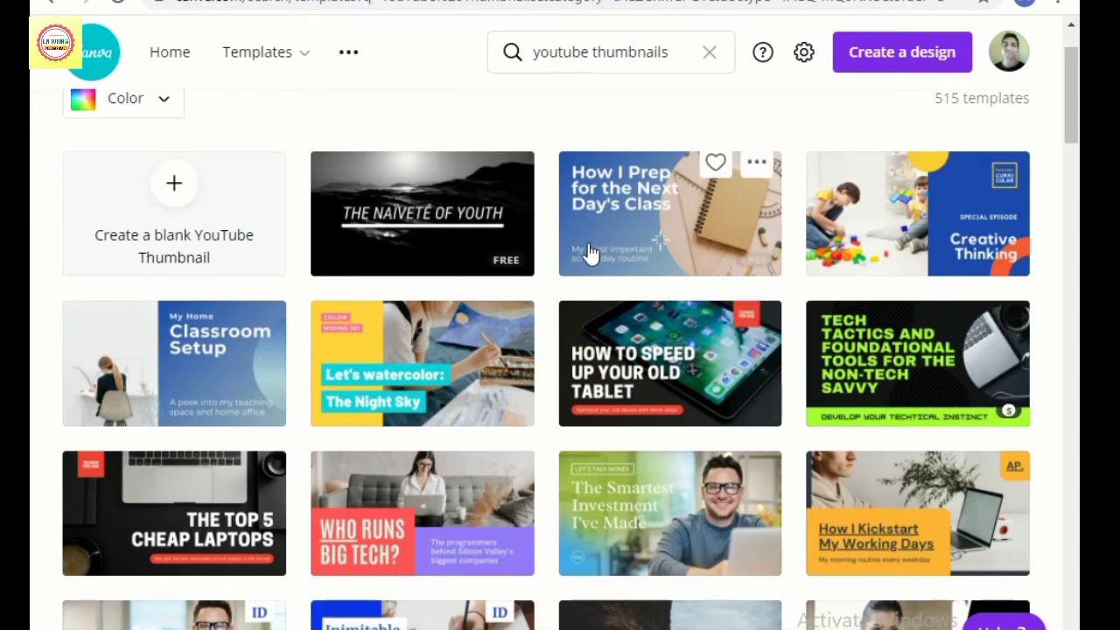
click(178, 194)
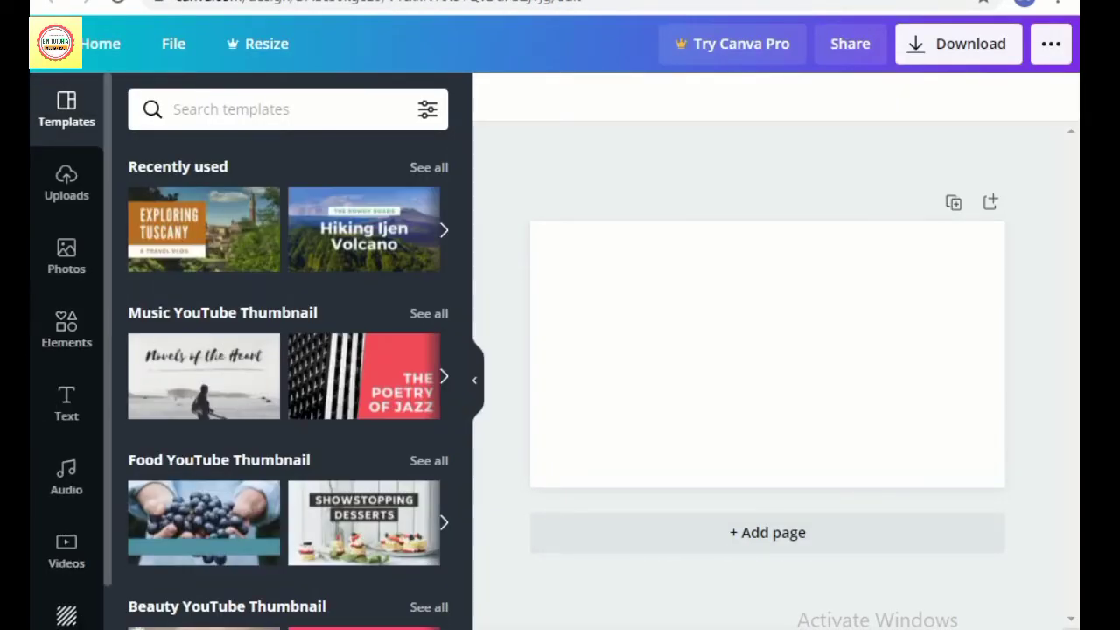
click(67, 615)
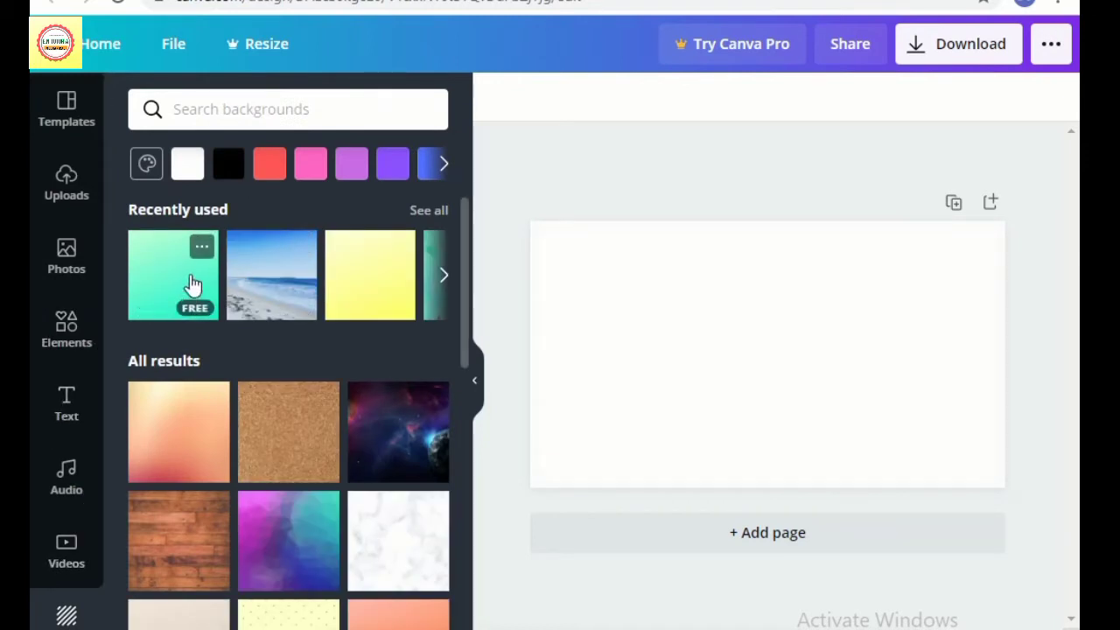
drag(193, 284, 790, 292)
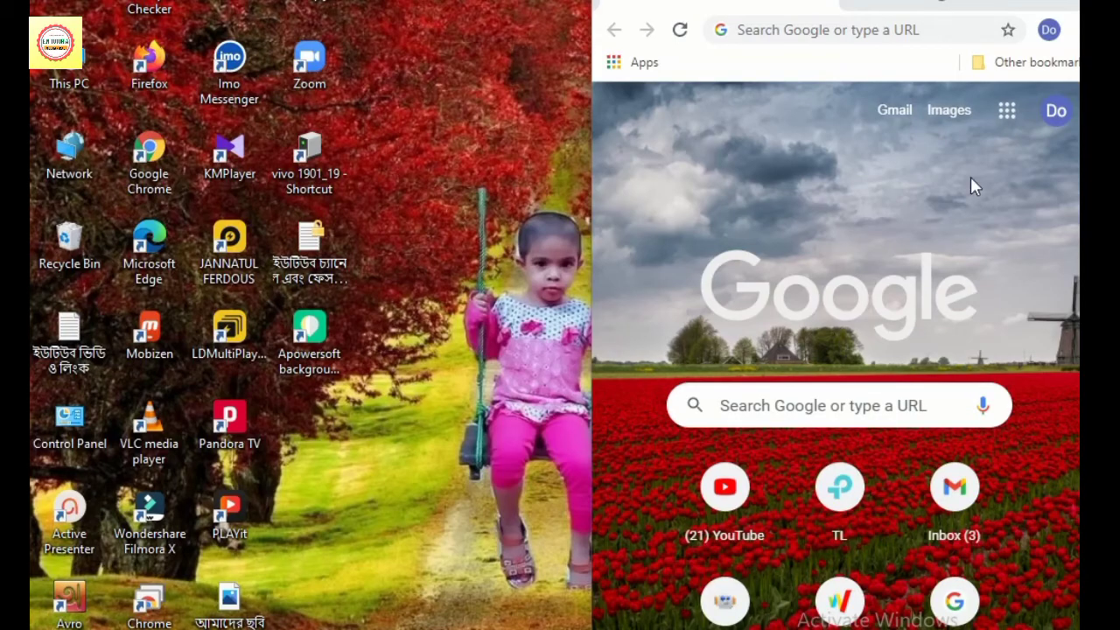
Switch to a new Chrome window and search the web for "real time subscribe count picture"
click(1049, 2)
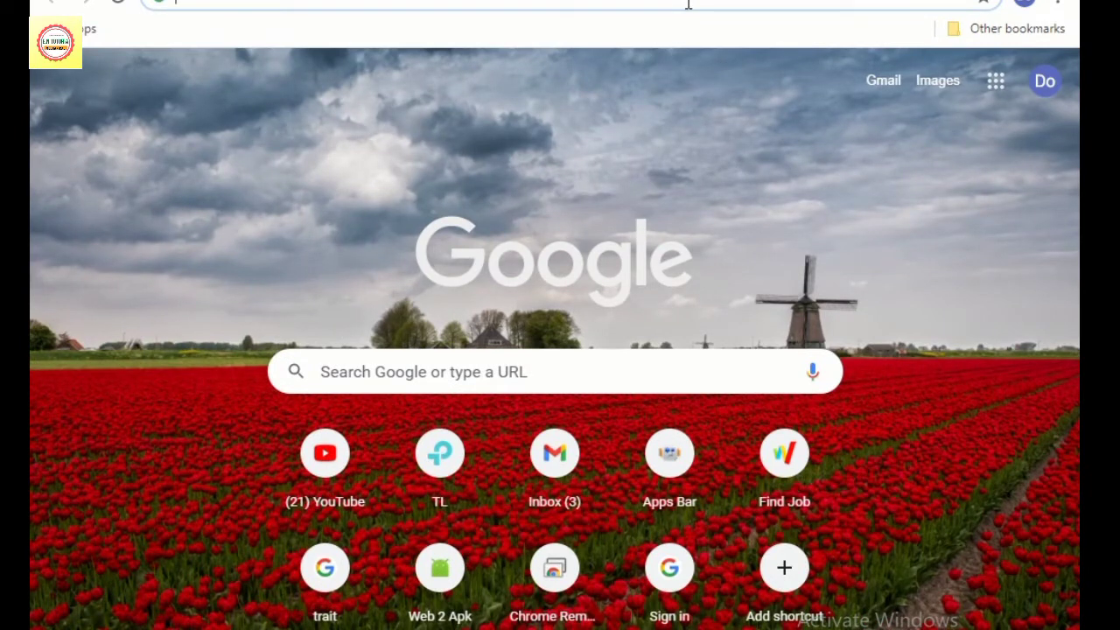
click(552, 5)
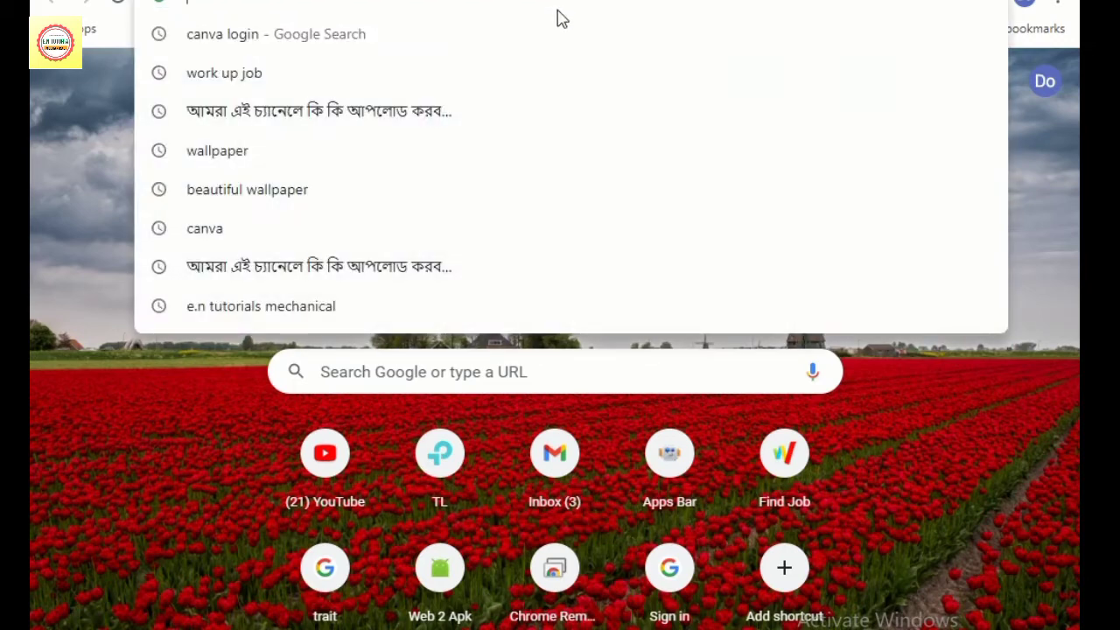
text(real time subscribe count)
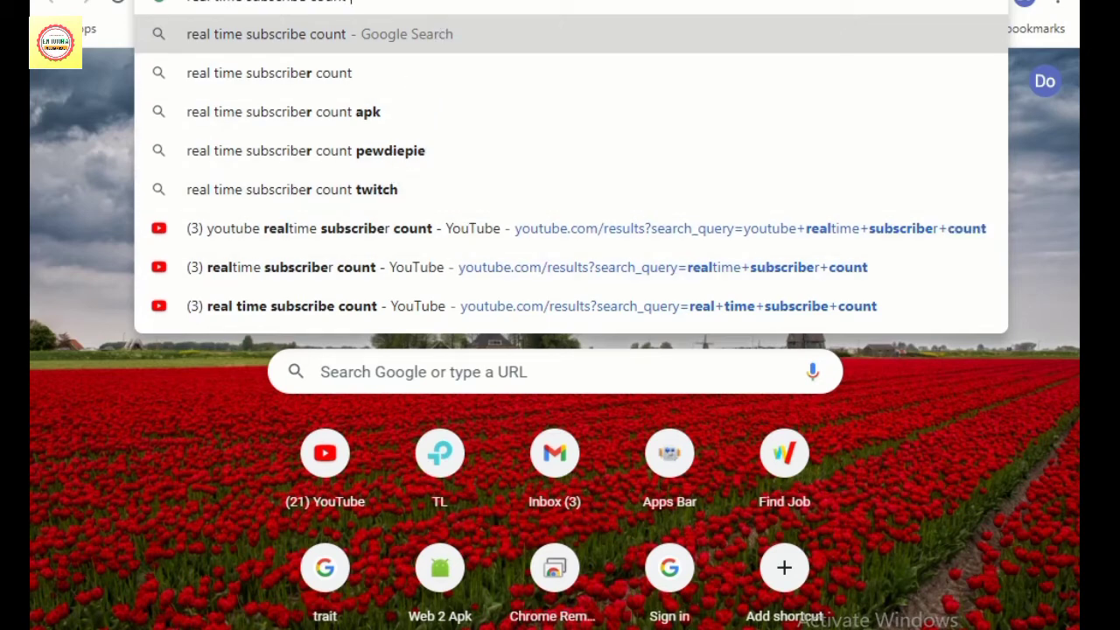
text(pi)
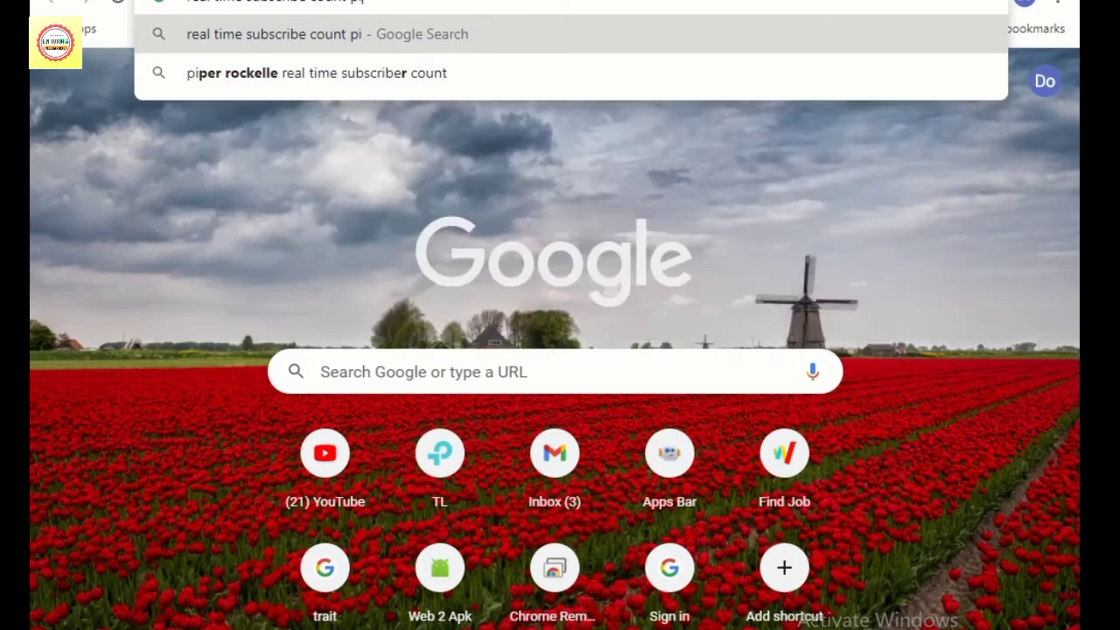
text(ct)
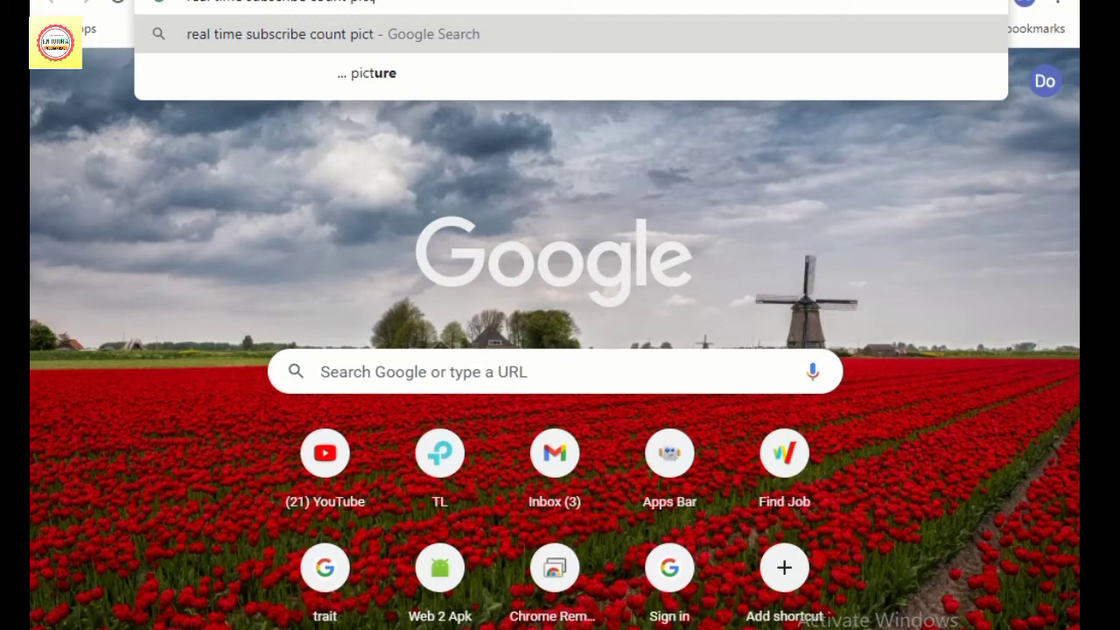
click(393, 73)
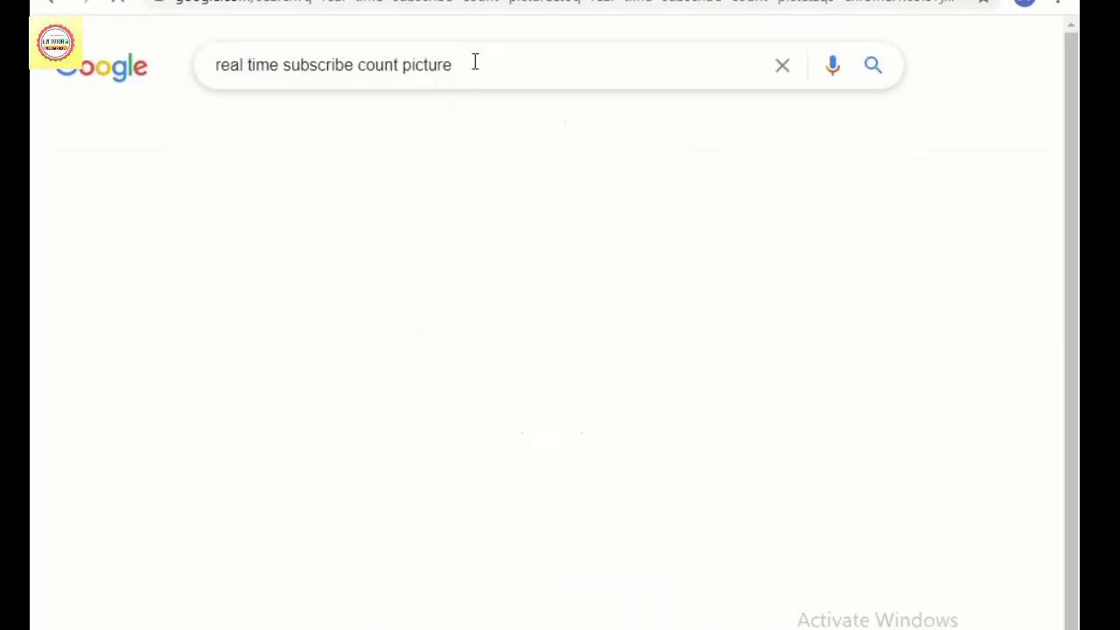
Change the web search to the related query "subscriber count picture" and show its image results
scroll(560, 285, down, 15)
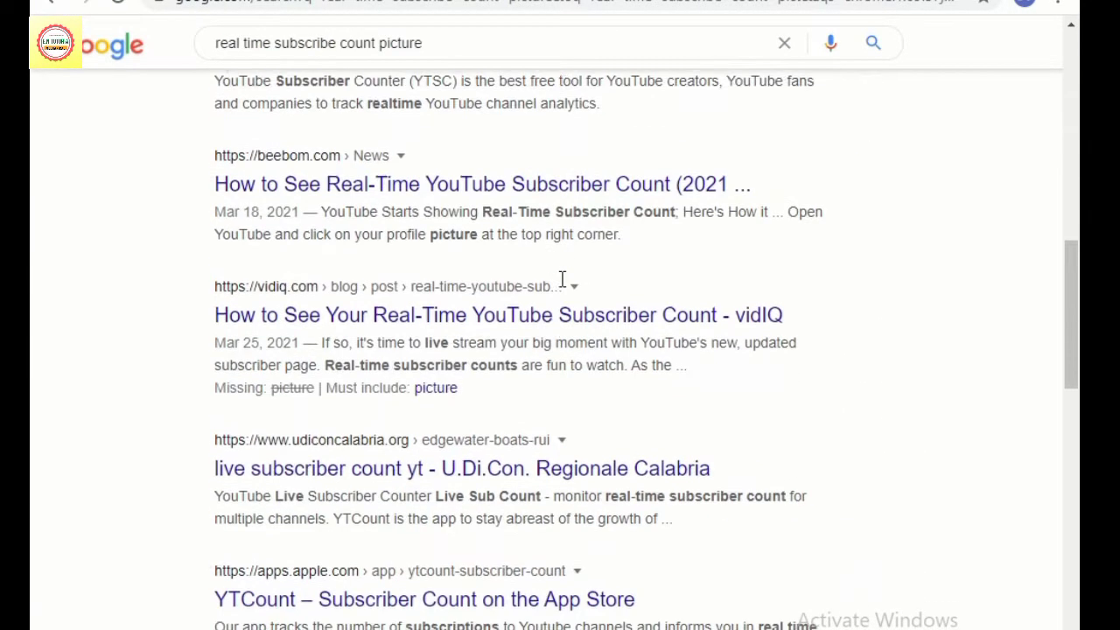
scroll(557, 284, down, 1)
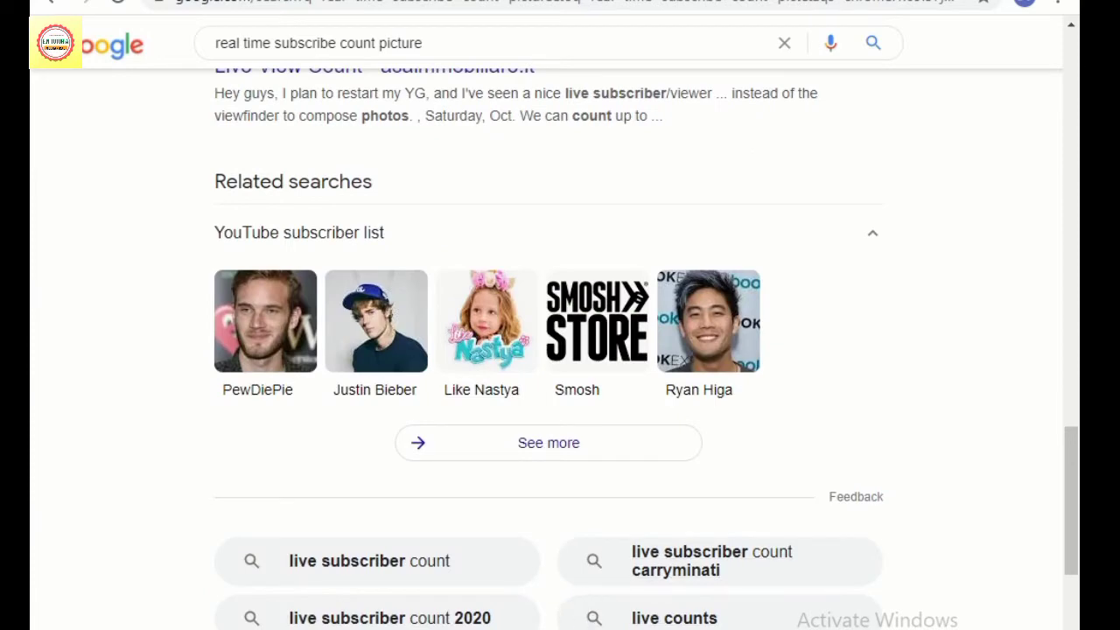
click(551, 628)
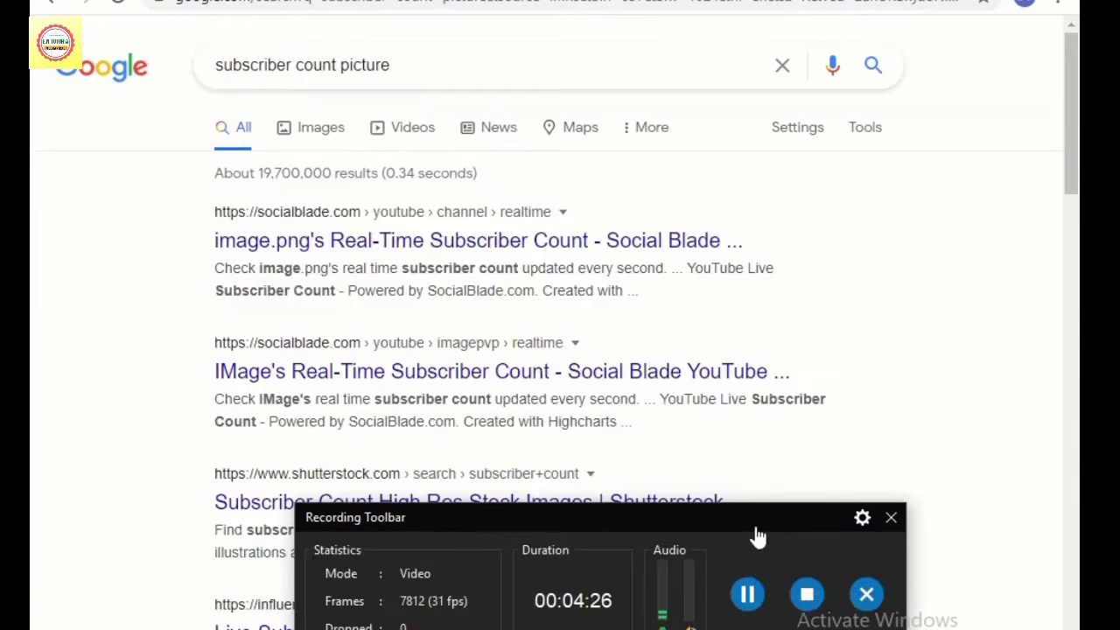
scroll(428, 268, down, 6)
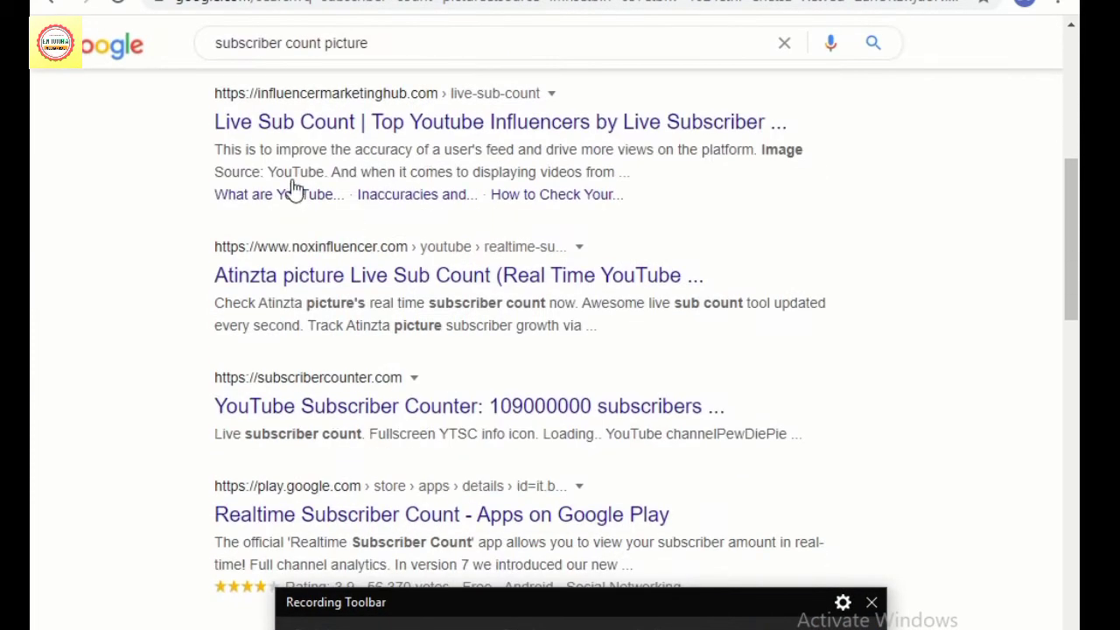
scroll(295, 188, up, 6)
click(337, 140)
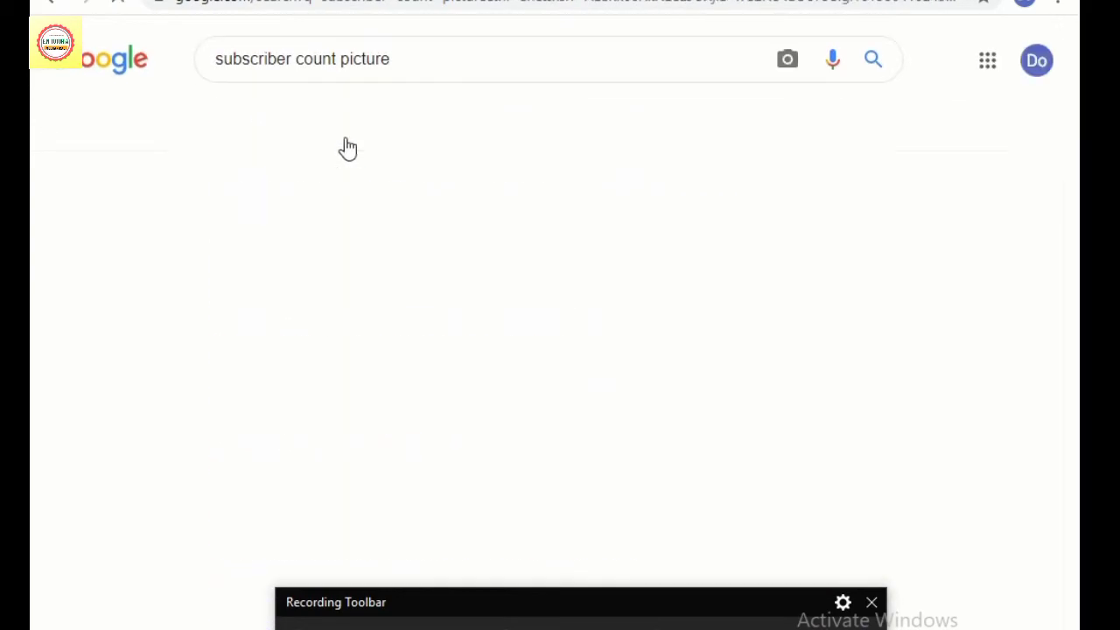
Examine the image results for subscriber-count pictures that suit the thumbnail
scroll(624, 370, down, 3)
scroll(625, 370, down, 10)
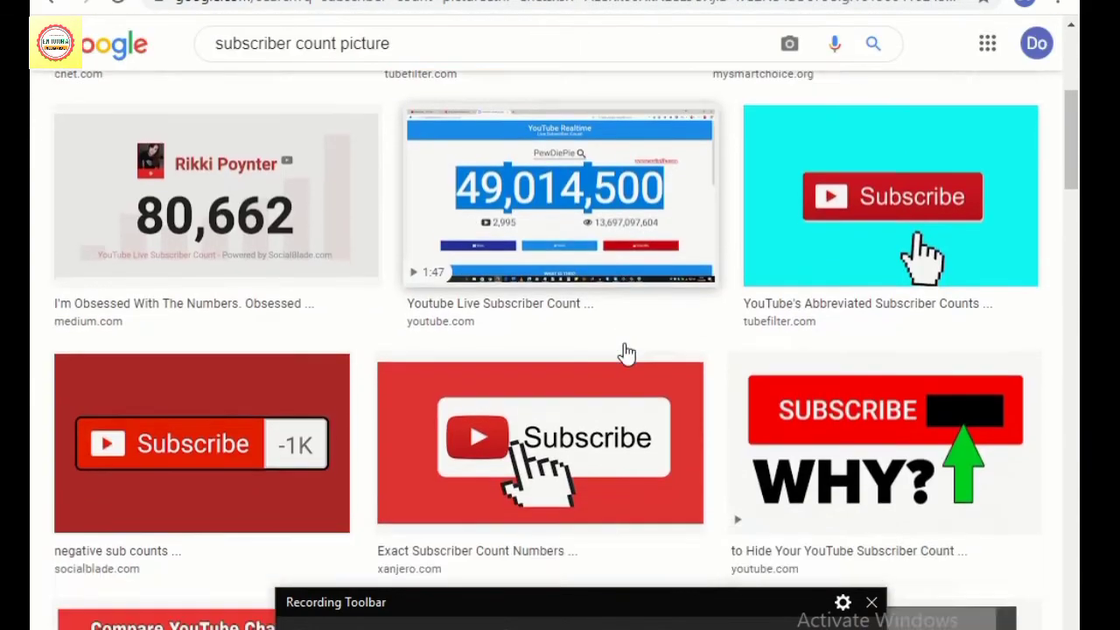
scroll(626, 353, down, 10)
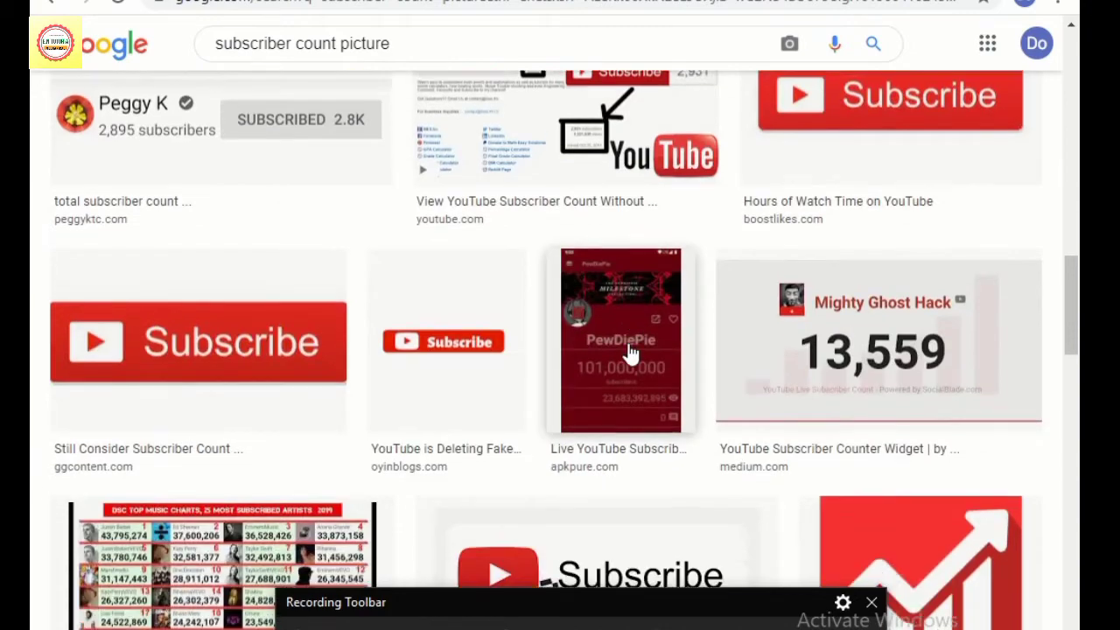
scroll(627, 353, down, 5)
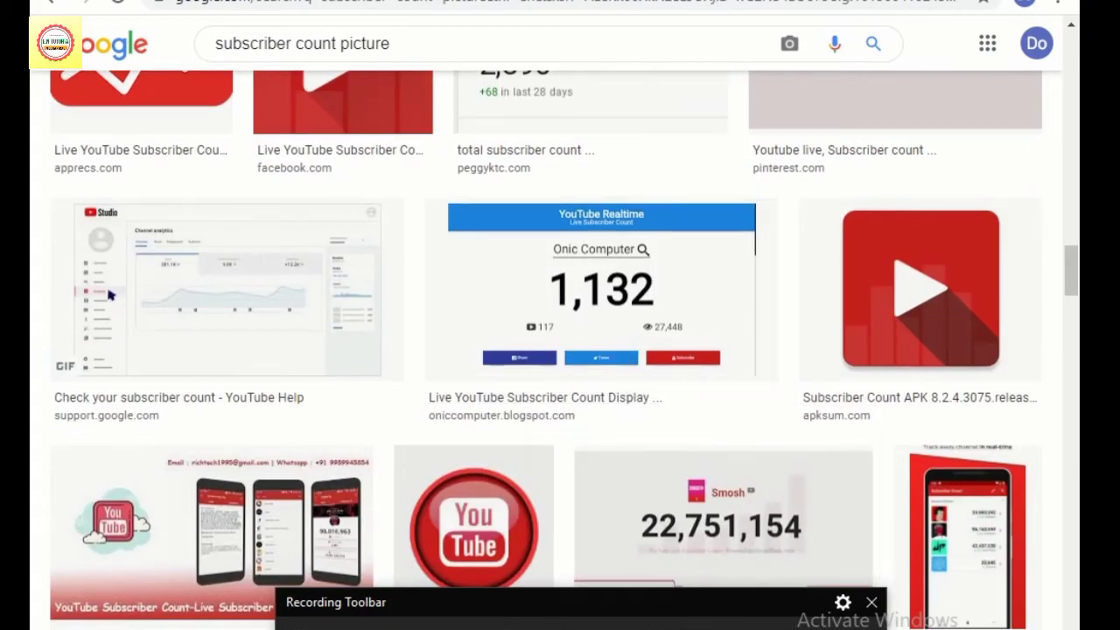
scroll(709, 411, down, 10)
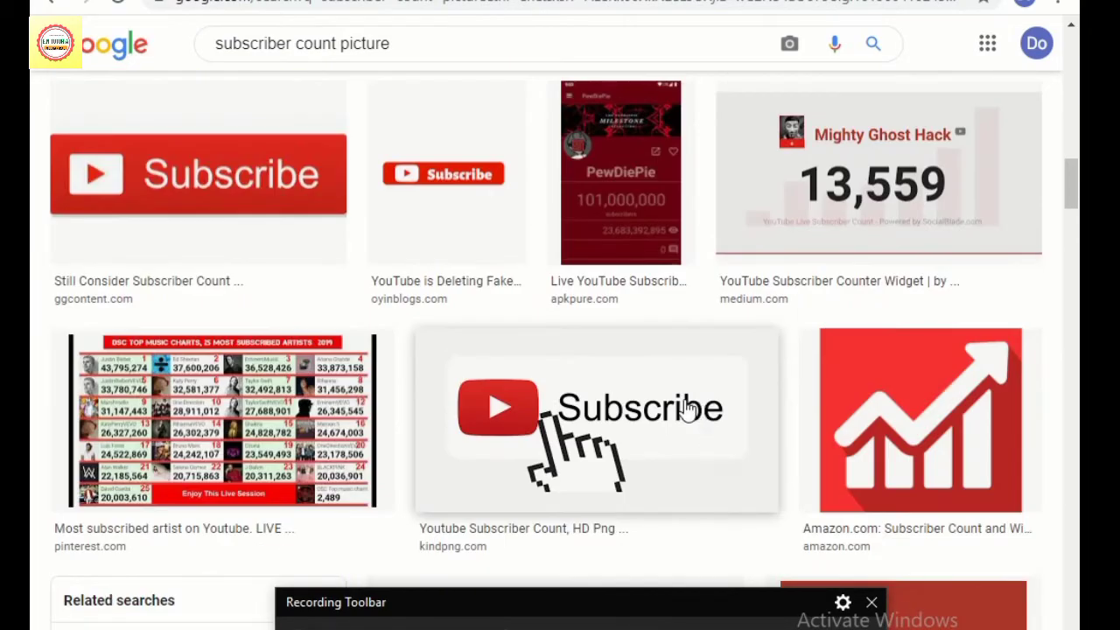
scroll(689, 410, down, 10)
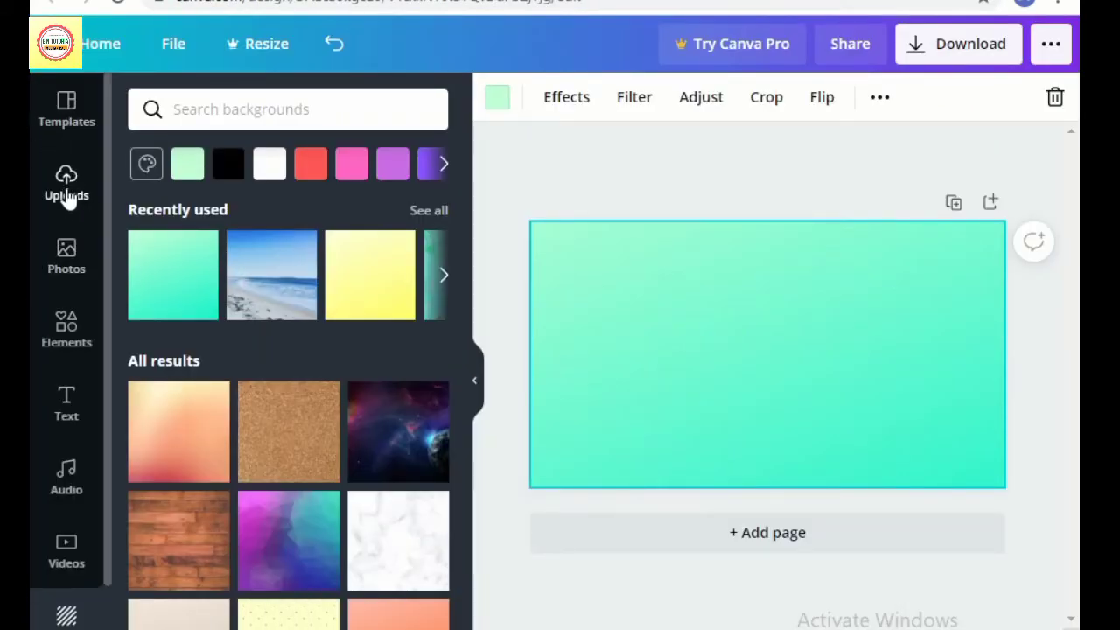
Upload IMG_20210421_172424 from the F: drive into Canva and place it in the thumbnail's upper-left corner
click(75, 194)
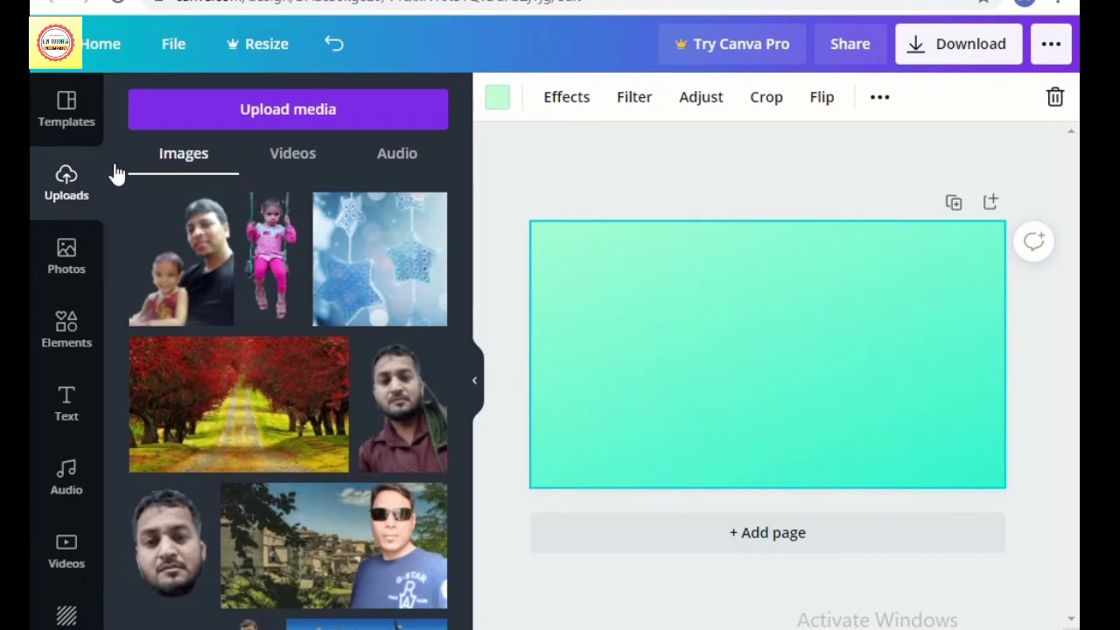
click(331, 108)
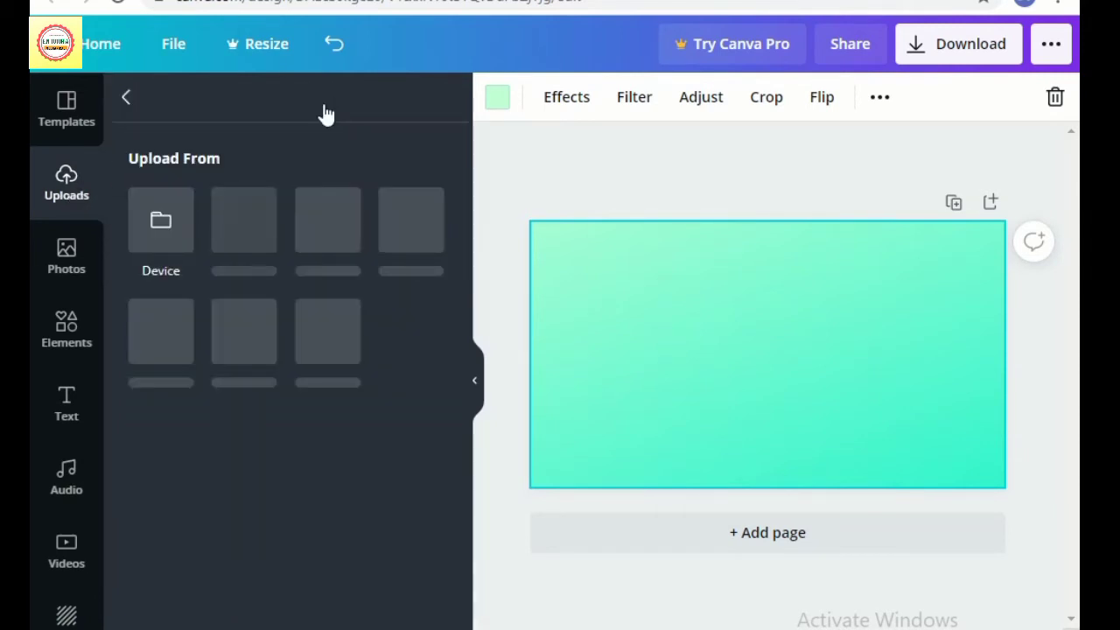
click(161, 224)
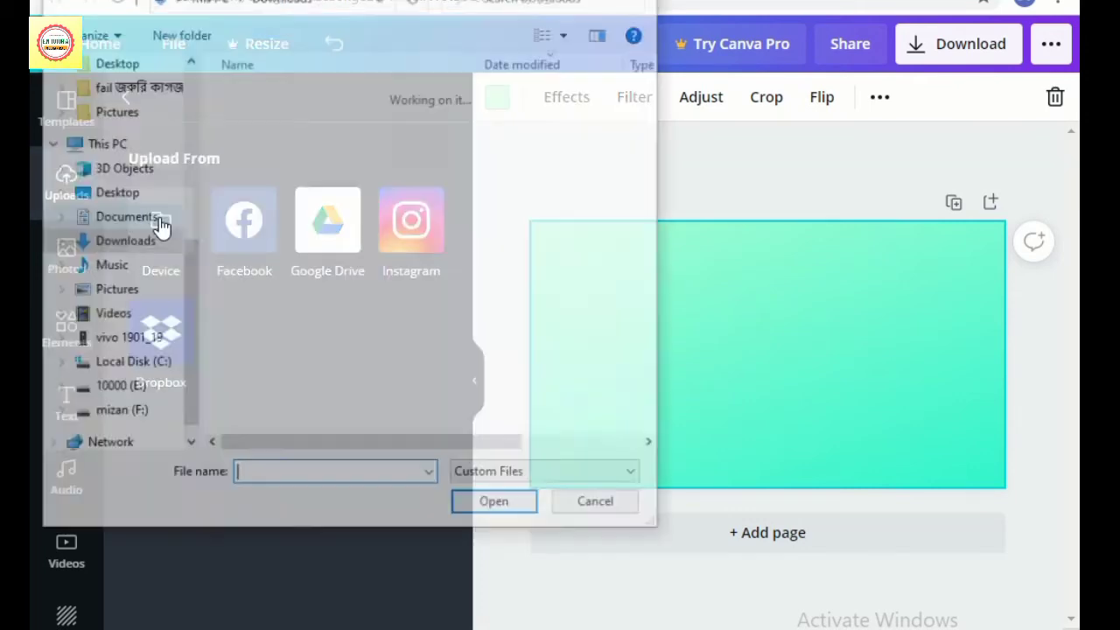
scroll(170, 298, down, 2)
scroll(169, 305, down, 3)
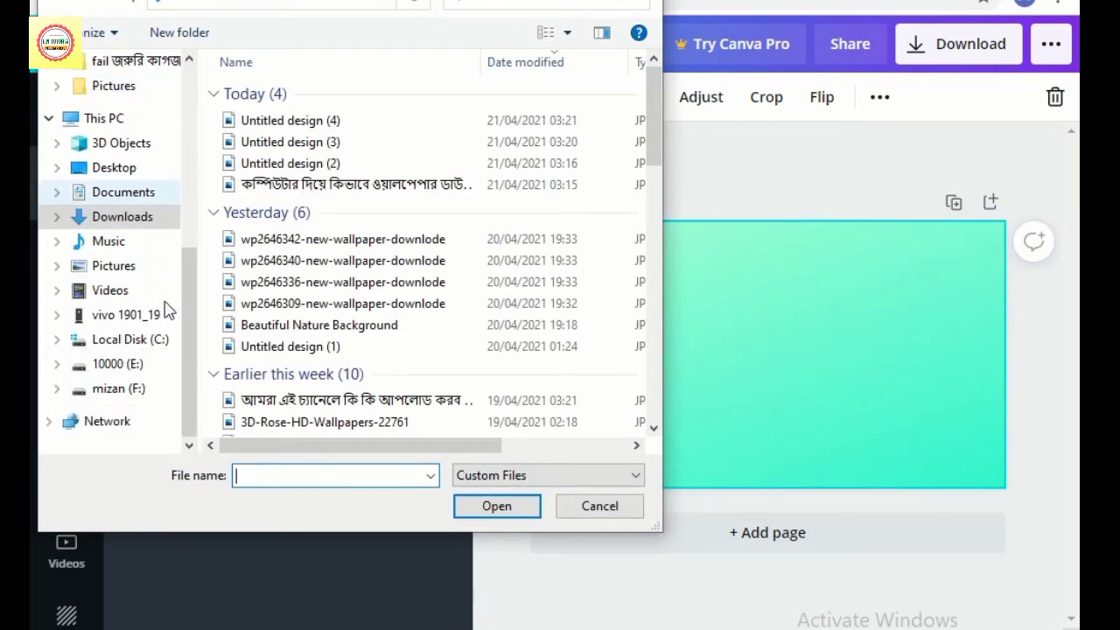
click(147, 393)
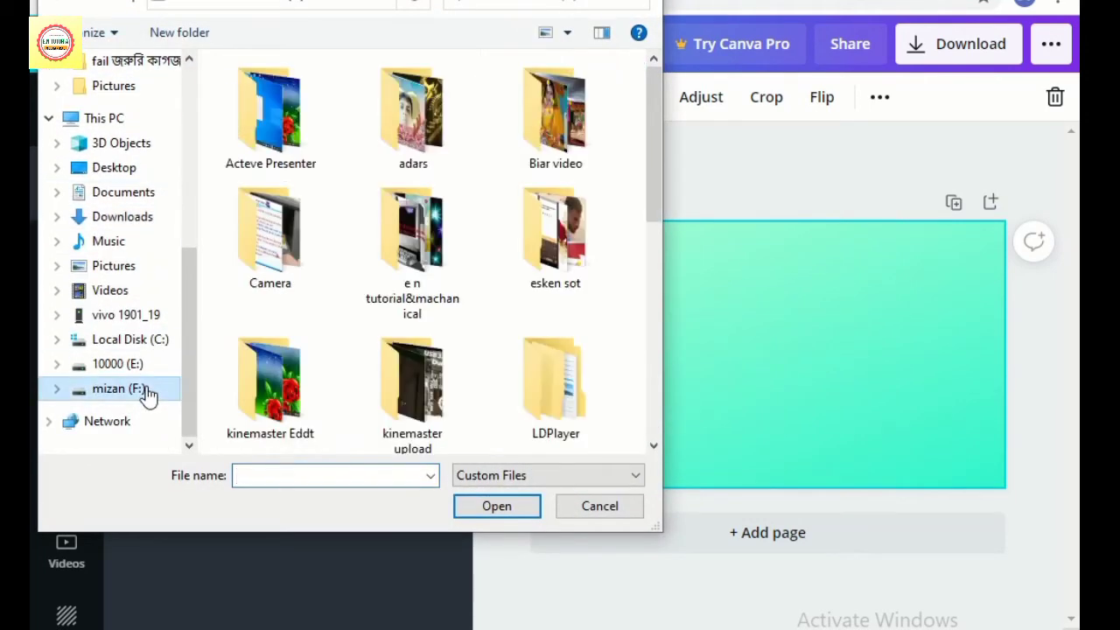
scroll(485, 379, down, 5)
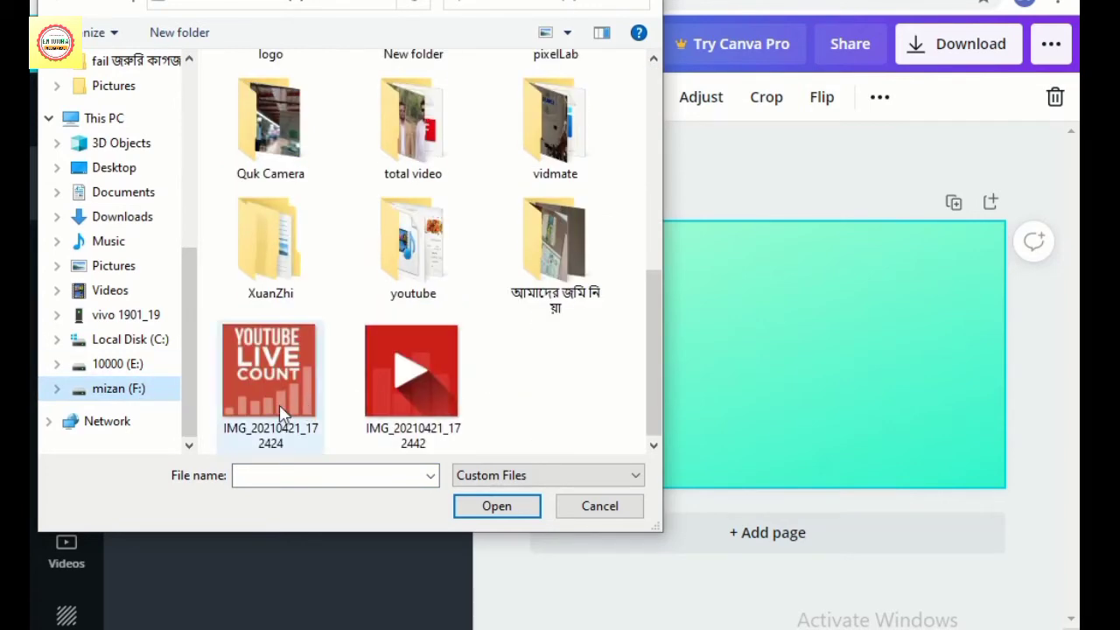
click(298, 390)
click(514, 509)
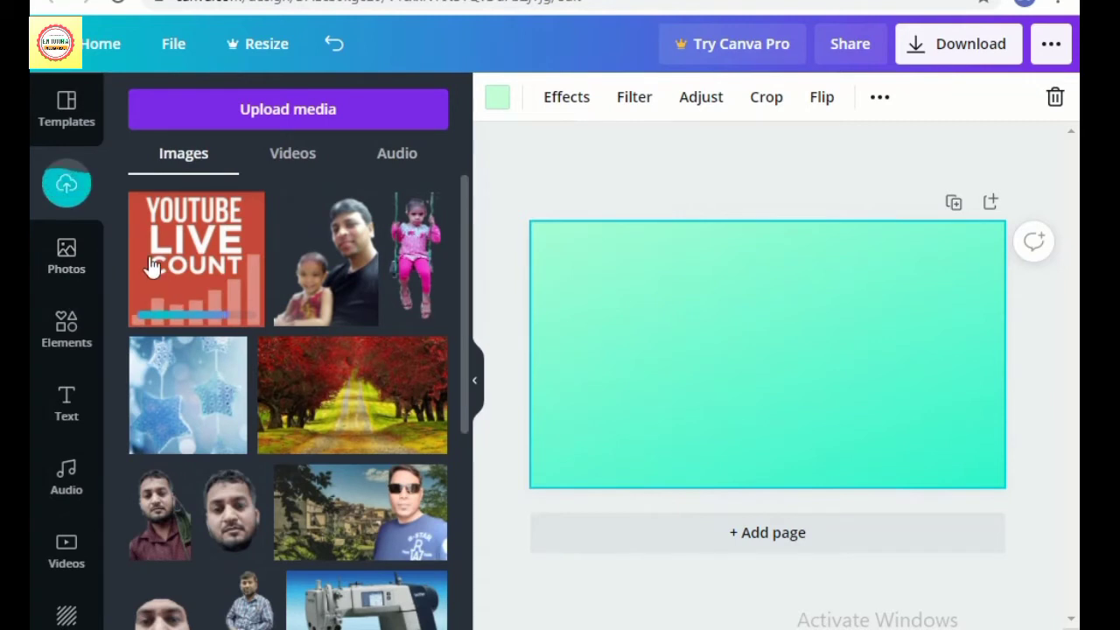
click(207, 260)
drag(776, 324, 612, 257)
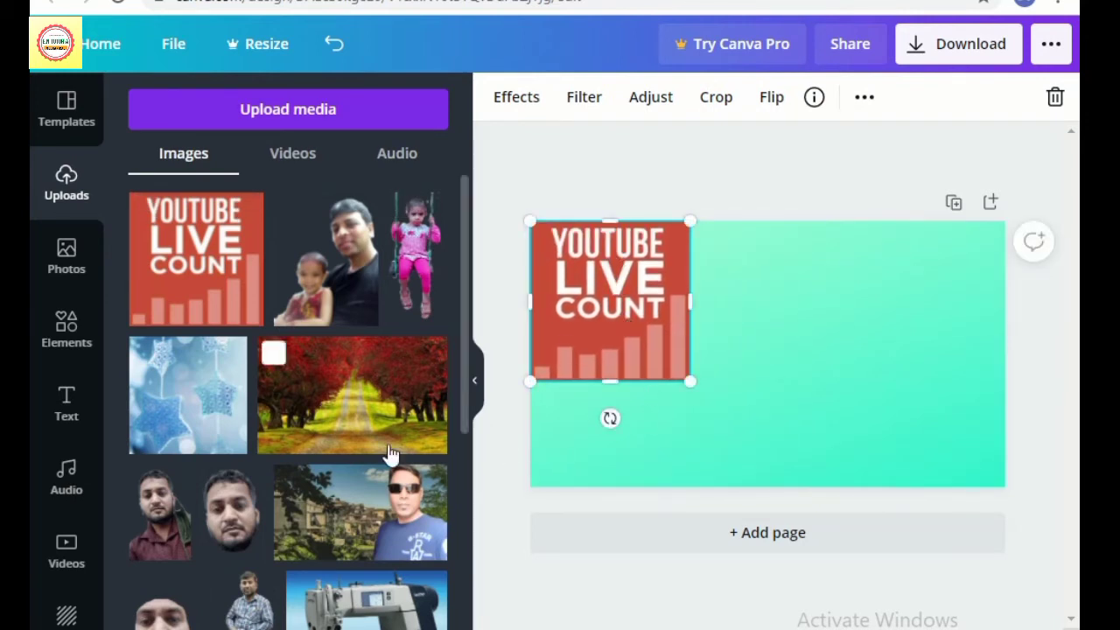
Upload the play-button picture IMG_20210421_172442 from the F: drive to the media library
click(300, 109)
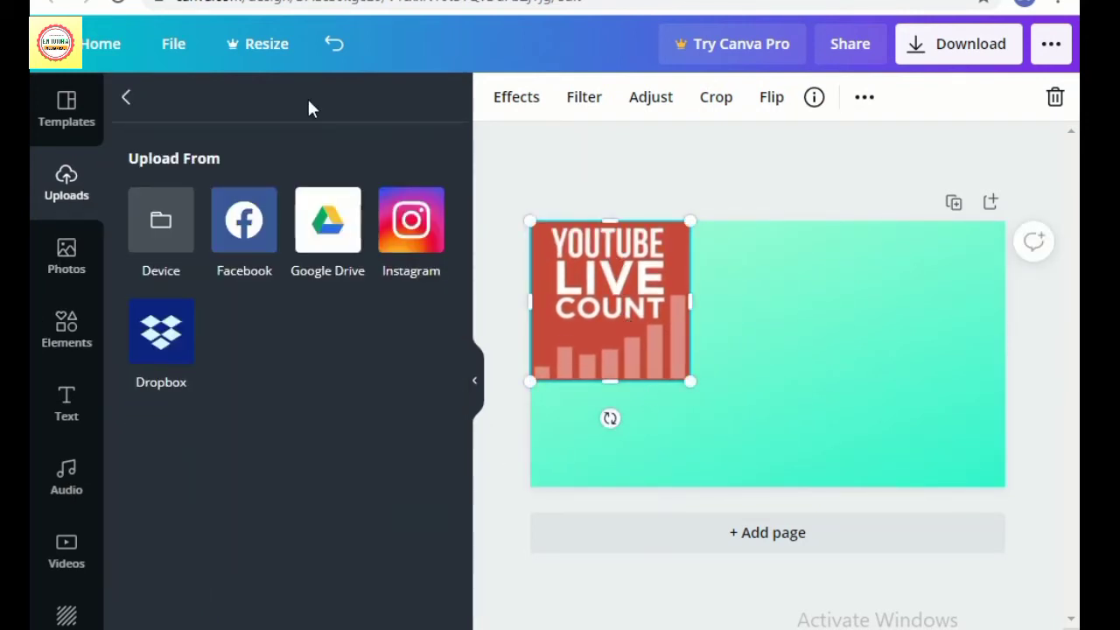
click(163, 234)
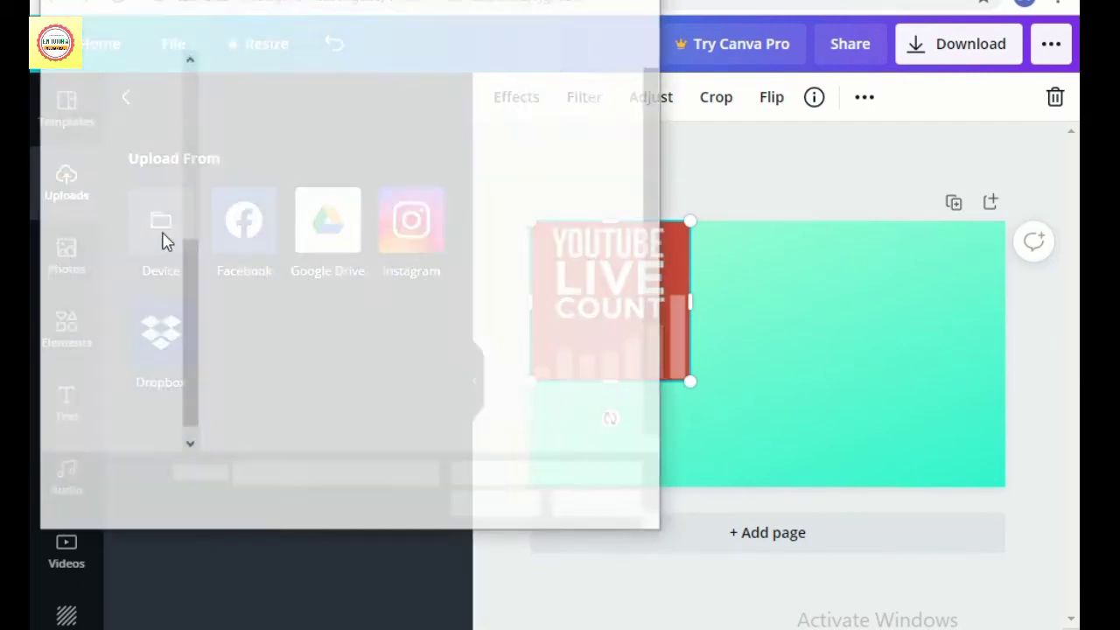
scroll(397, 395, down, 5)
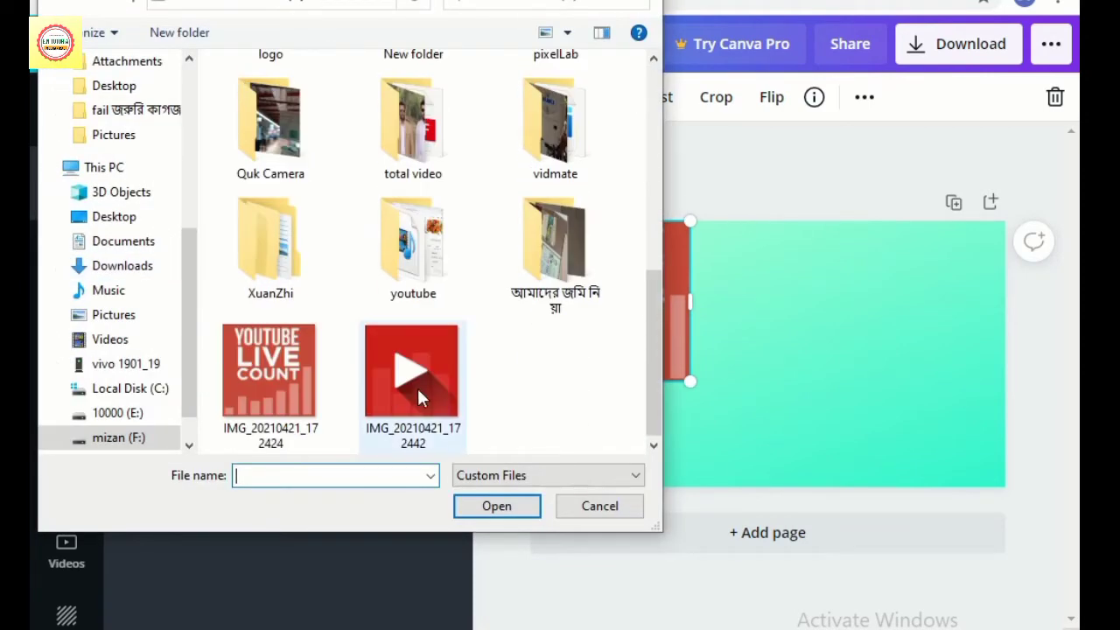
click(416, 386)
click(480, 506)
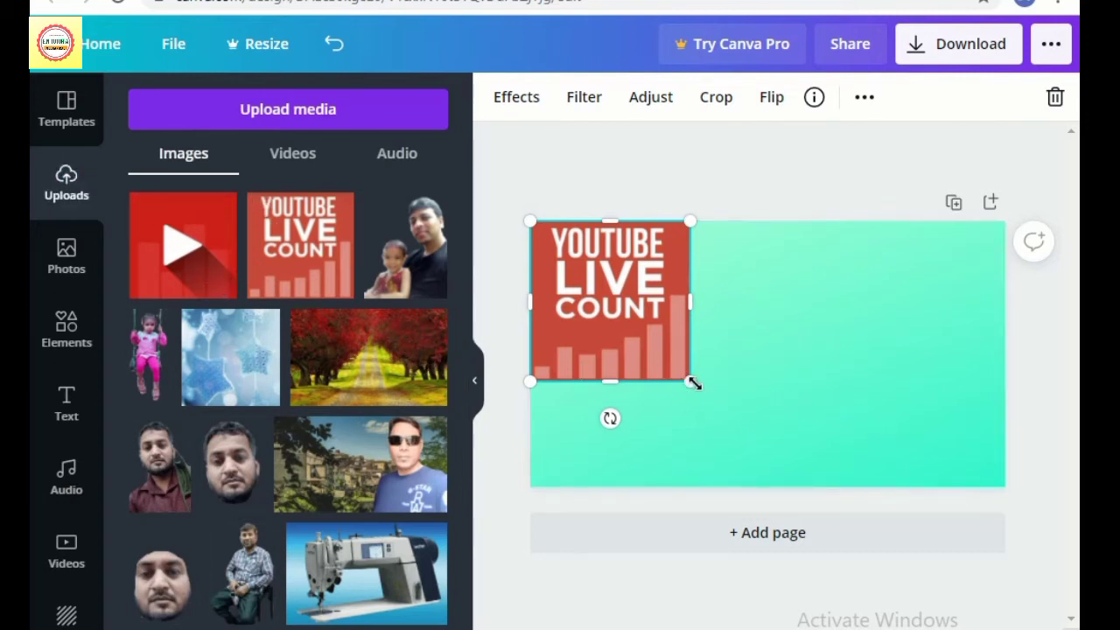
Shrink the YouTube Live Count picture to half the thumbnail's height and fit the play-button picture directly beneath it at the same size
drag(687, 380, 665, 355)
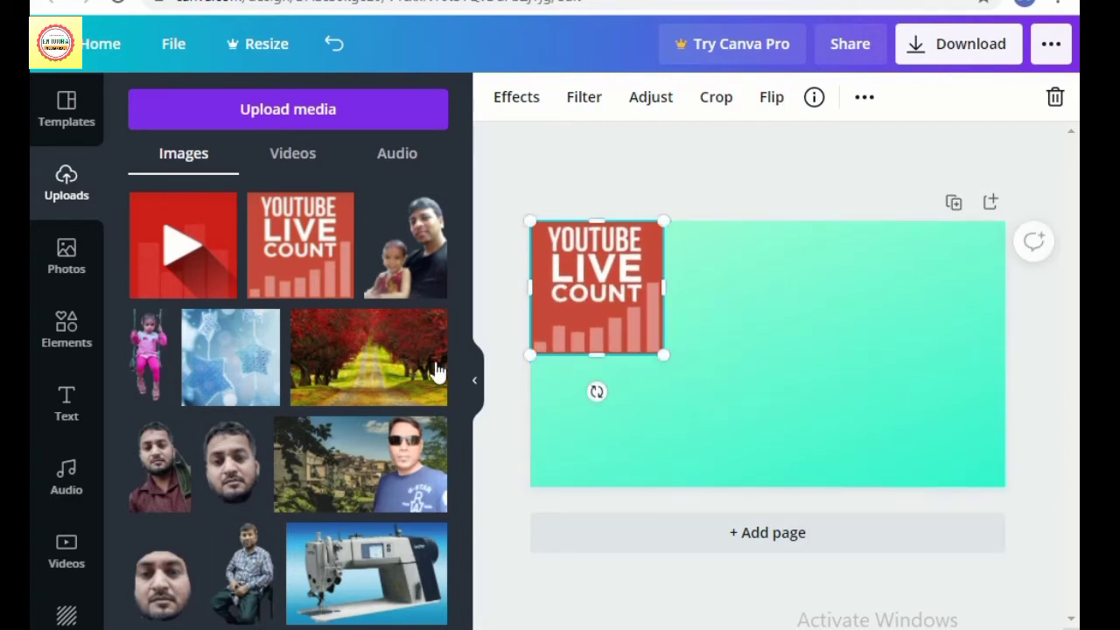
click(226, 259)
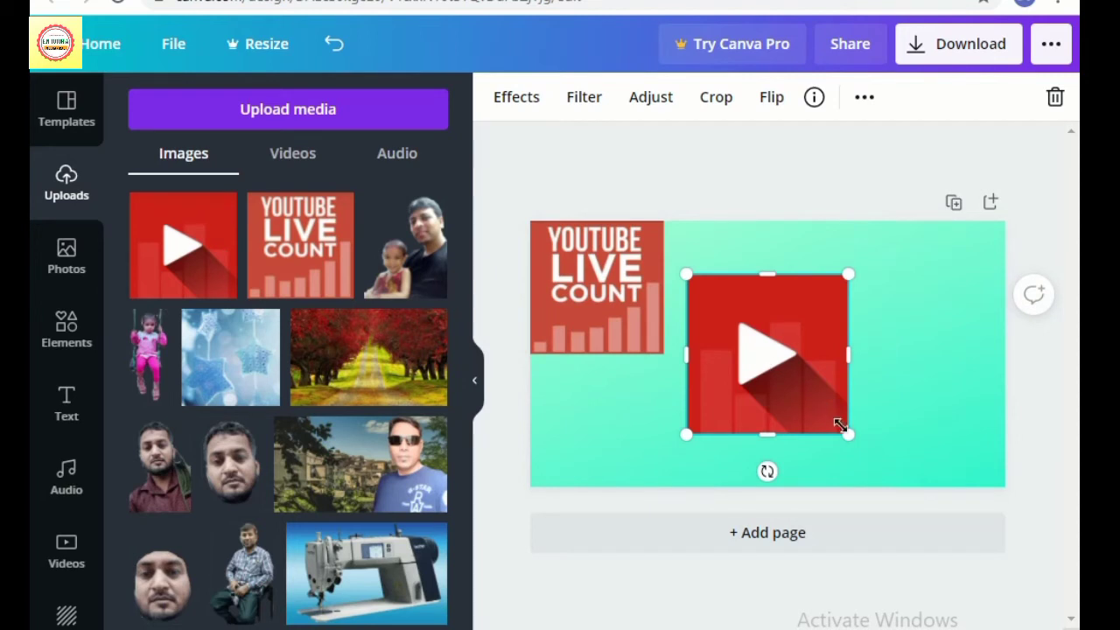
drag(840, 425, 811, 399)
drag(769, 354, 667, 418)
drag(599, 477, 596, 488)
click(758, 180)
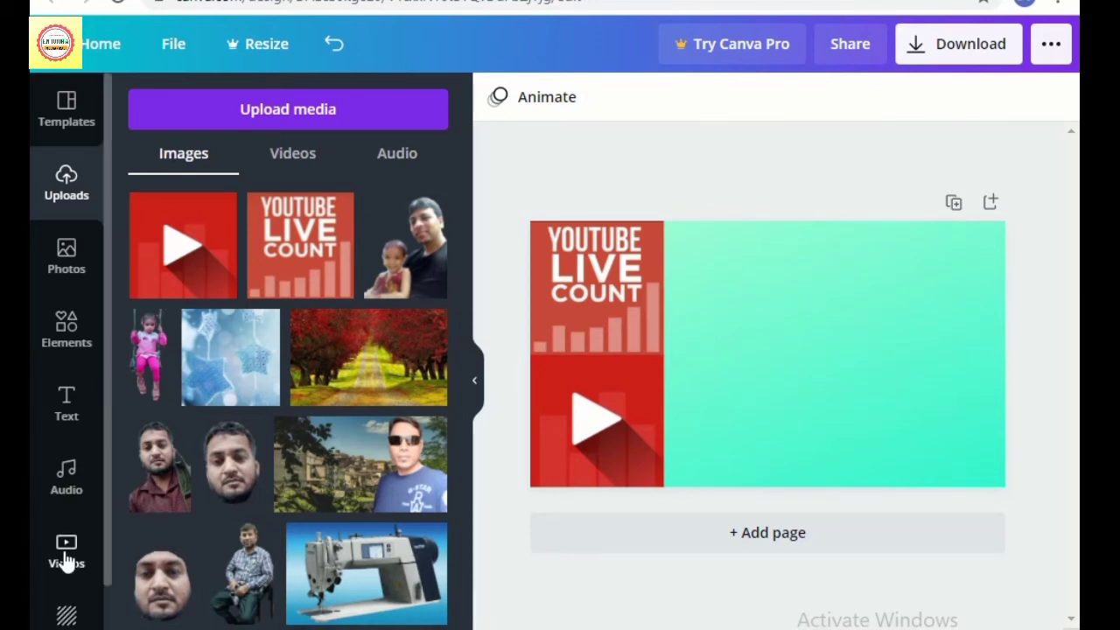
Add the recently used green WORKOUT text style beside the two pictures and clear its placeholder wording
click(65, 404)
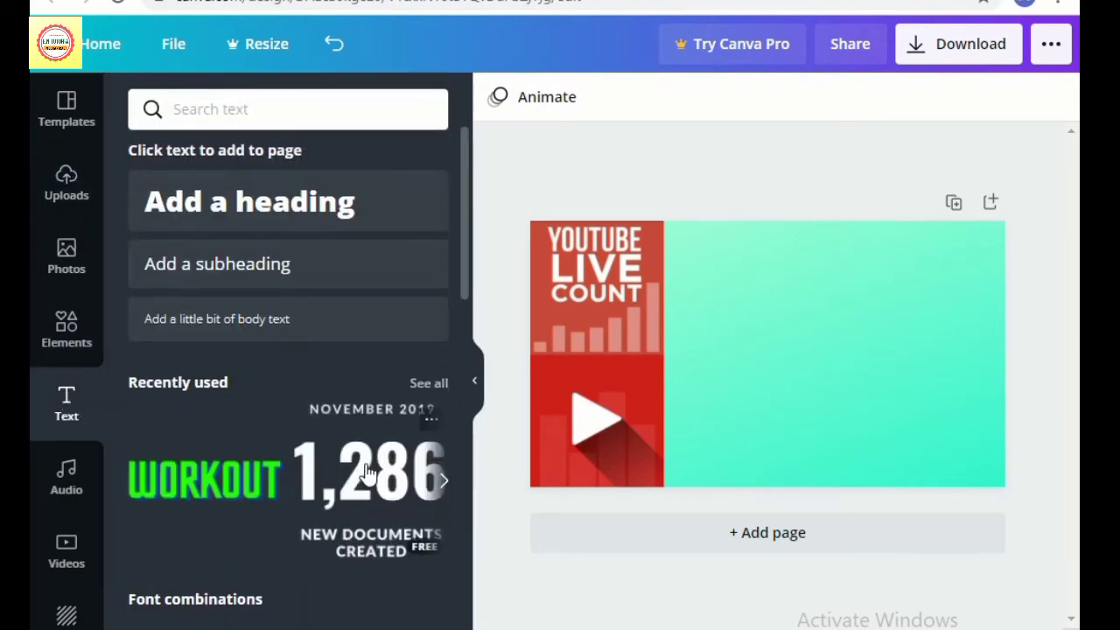
scroll(365, 477, down, 5)
scroll(367, 477, up, 3)
scroll(367, 477, up, 2)
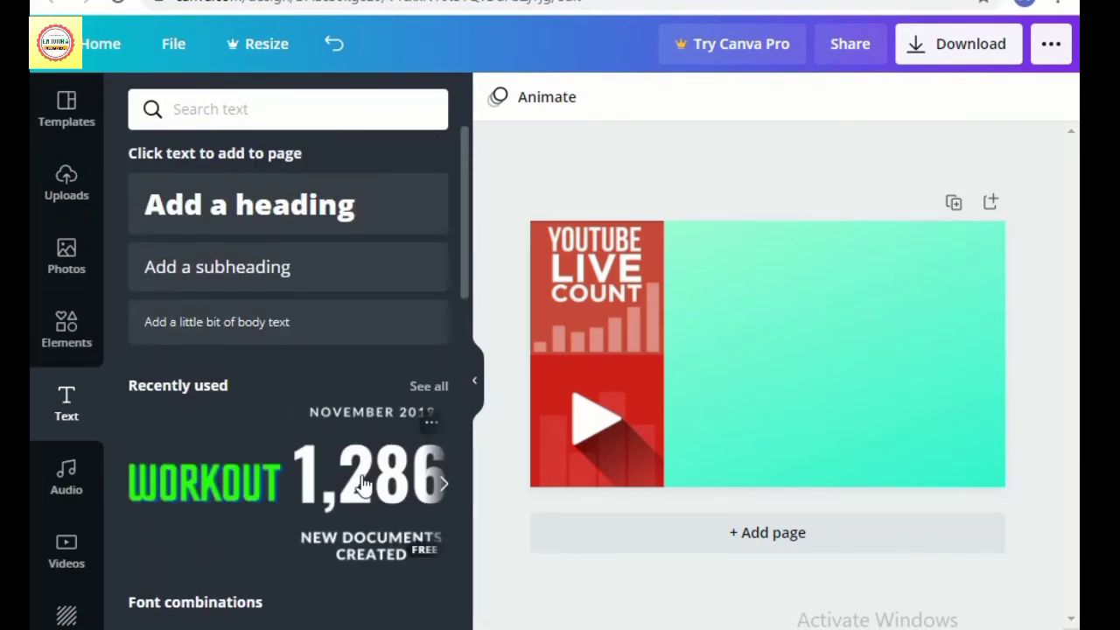
click(224, 492)
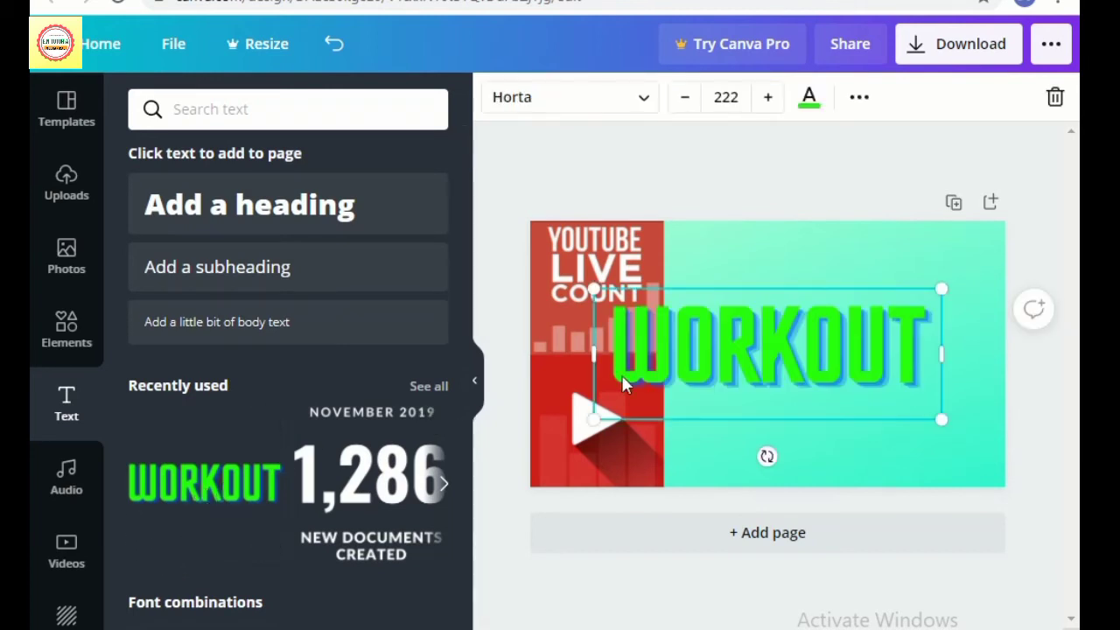
drag(692, 378, 791, 339)
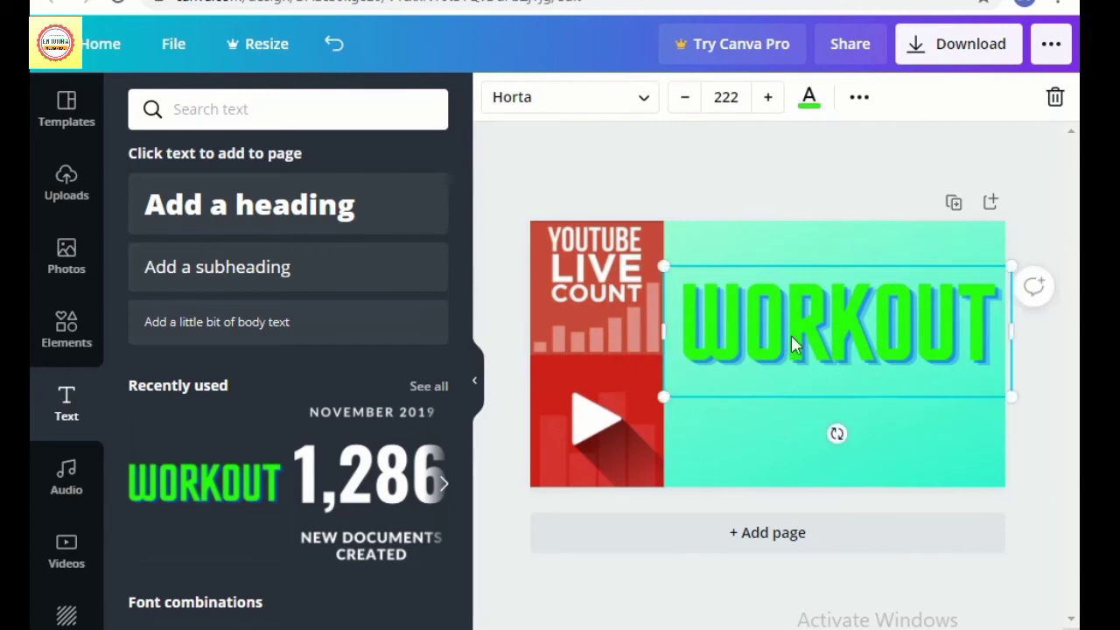
double_click(806, 341)
key(BackSpace)
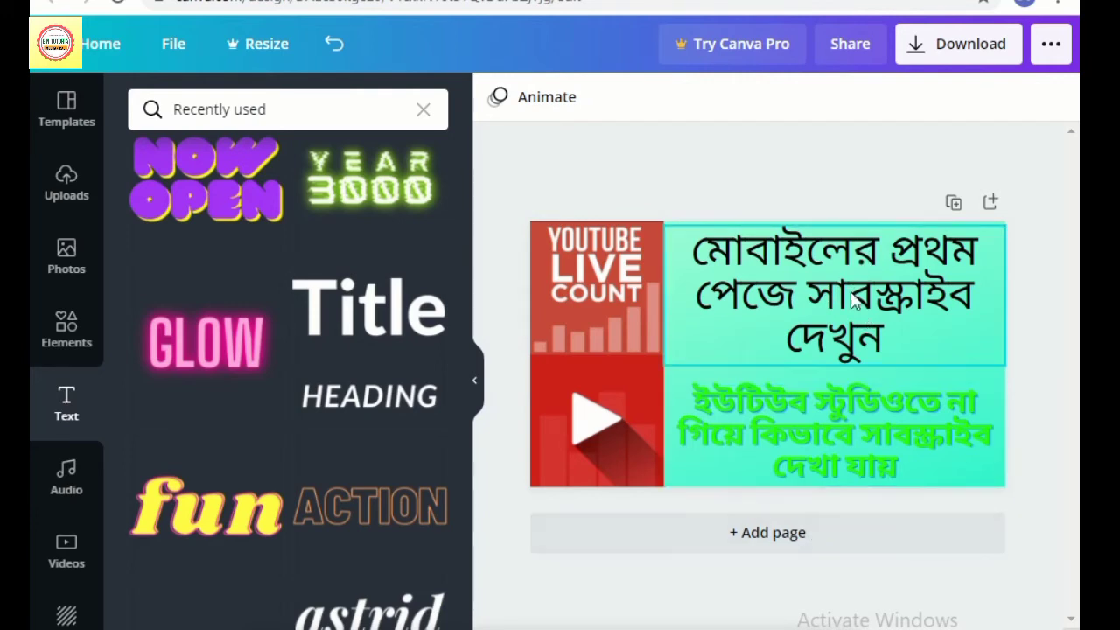
Recolor the upper Bengali heading in the thumbnail to the default bright red
click(879, 330)
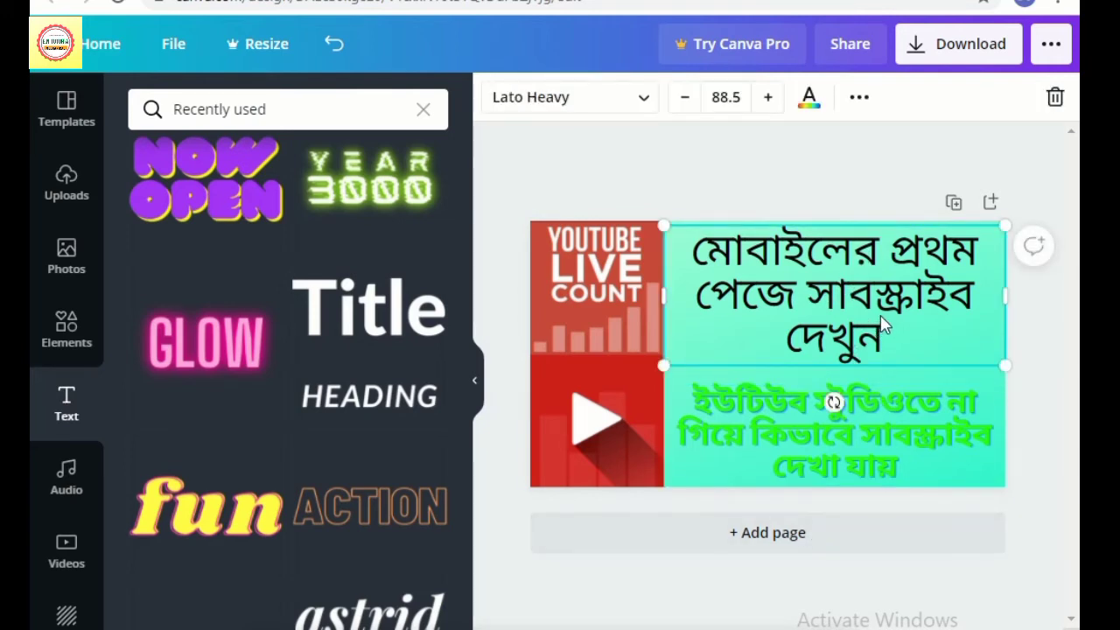
click(810, 101)
scroll(335, 506, down, 1)
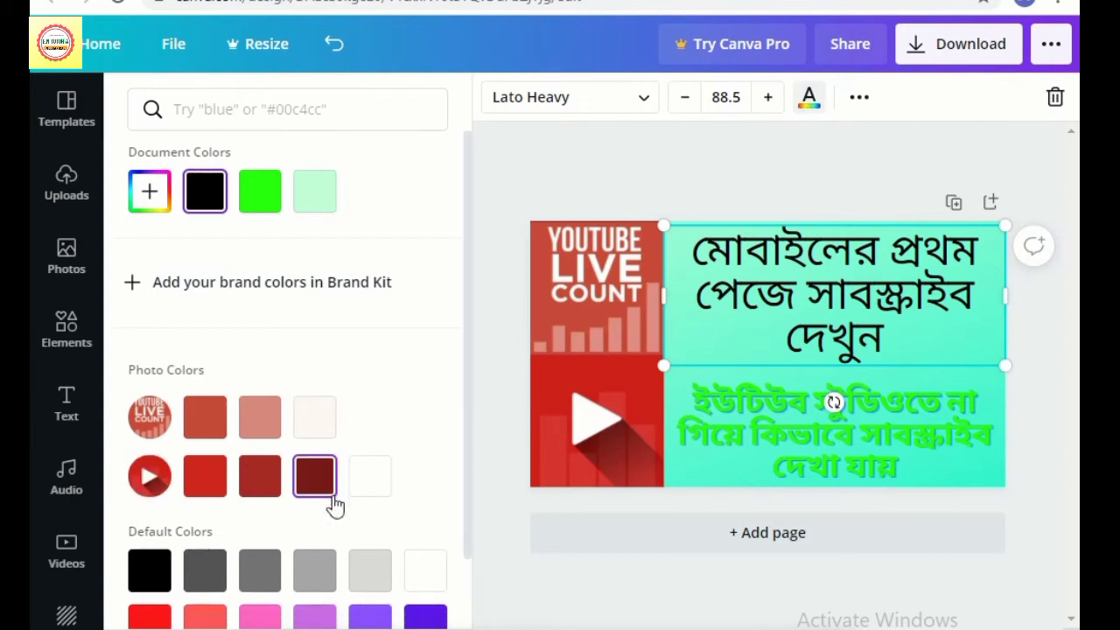
scroll(335, 505, down, 2)
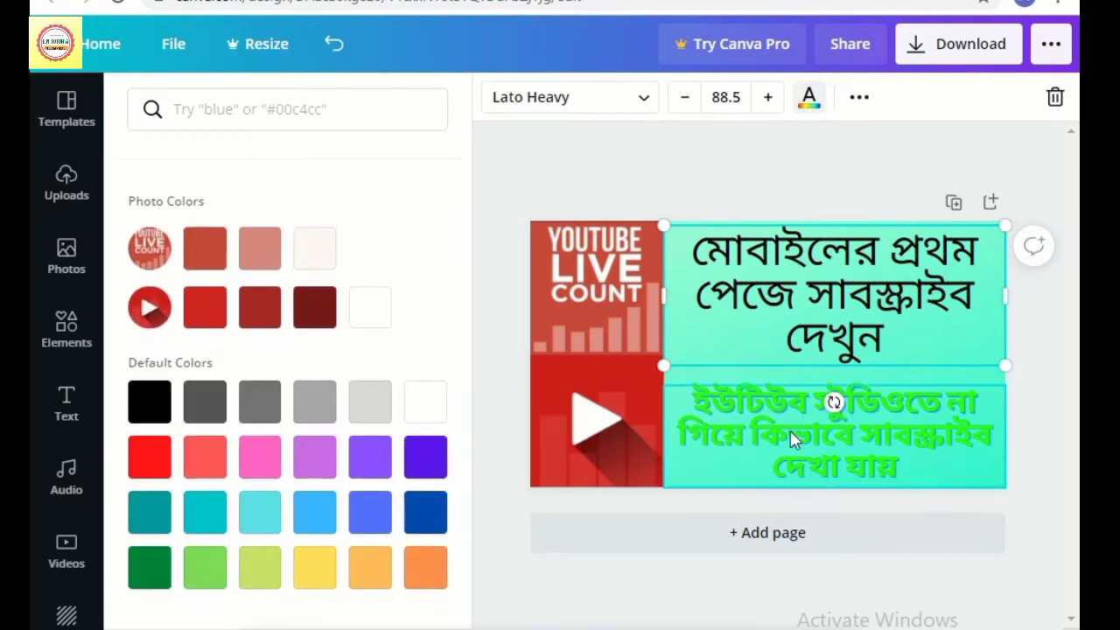
click(263, 524)
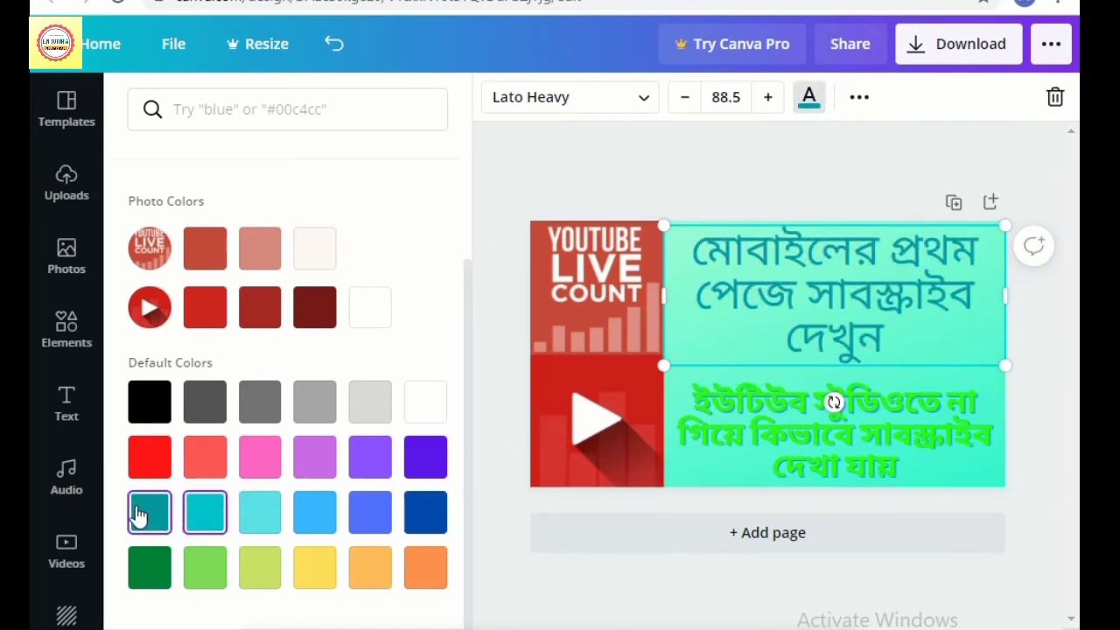
click(150, 471)
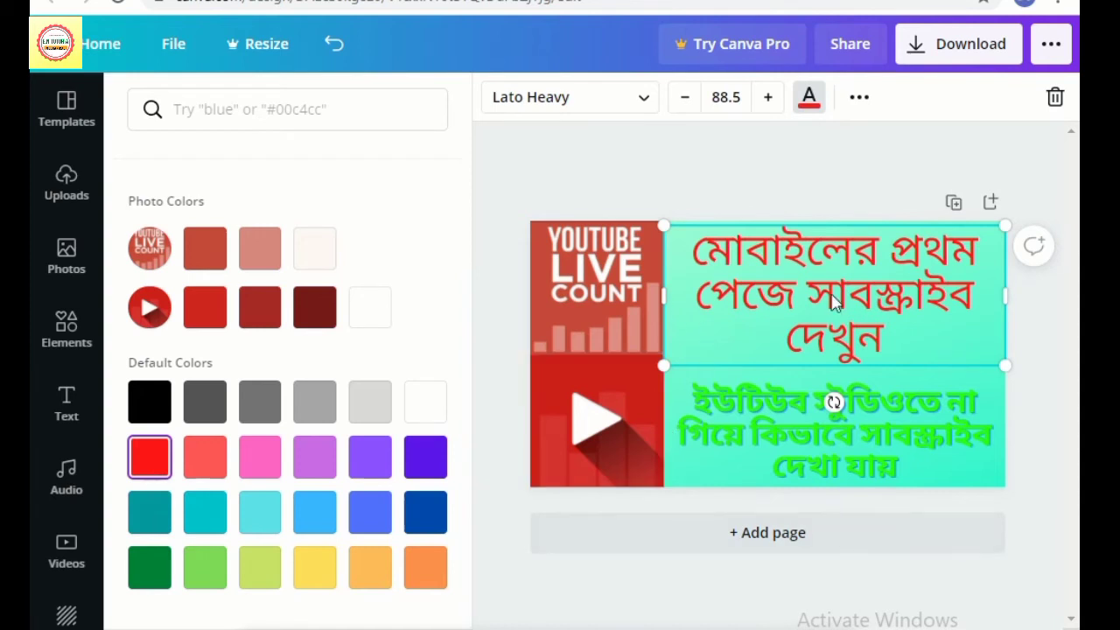
Recolor the green Bengali caption beneath the heading to the darkest violet of the default colors
click(916, 415)
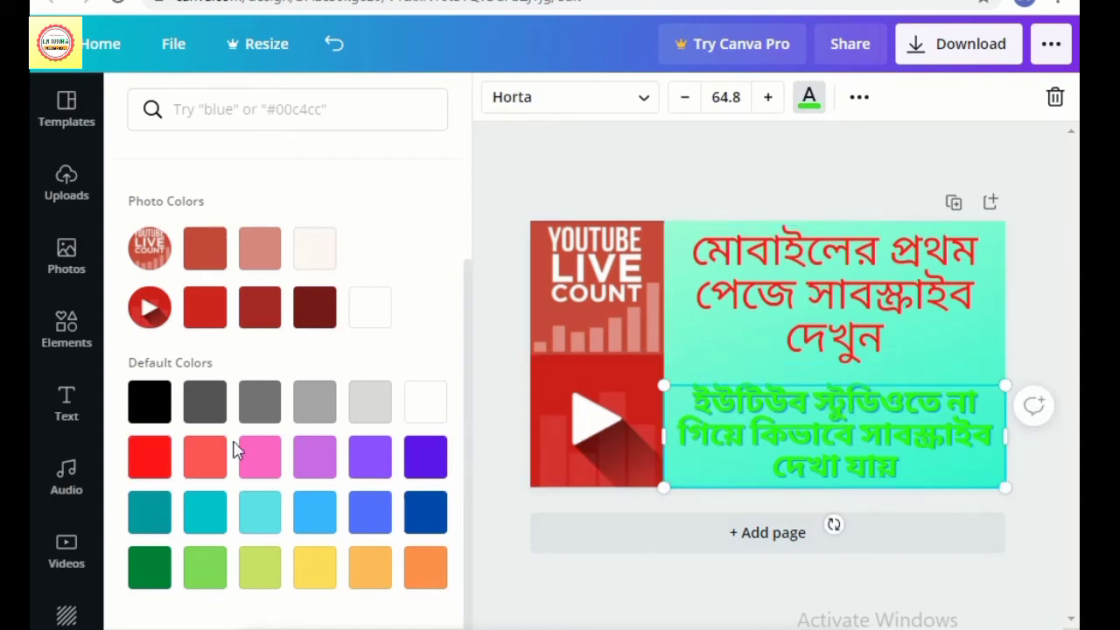
click(317, 459)
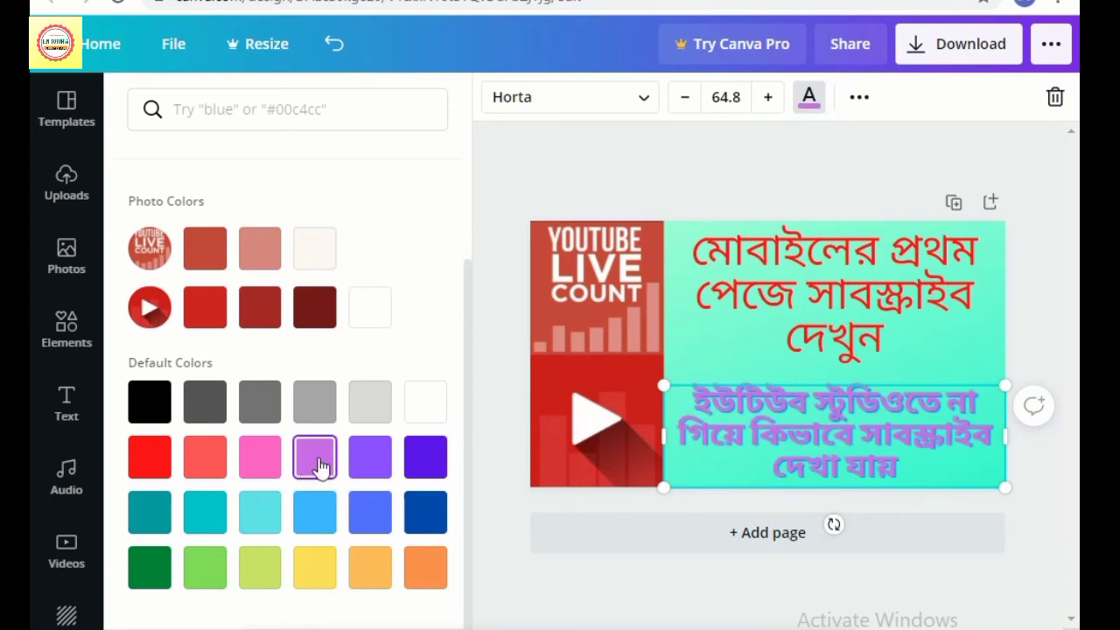
click(370, 457)
click(427, 460)
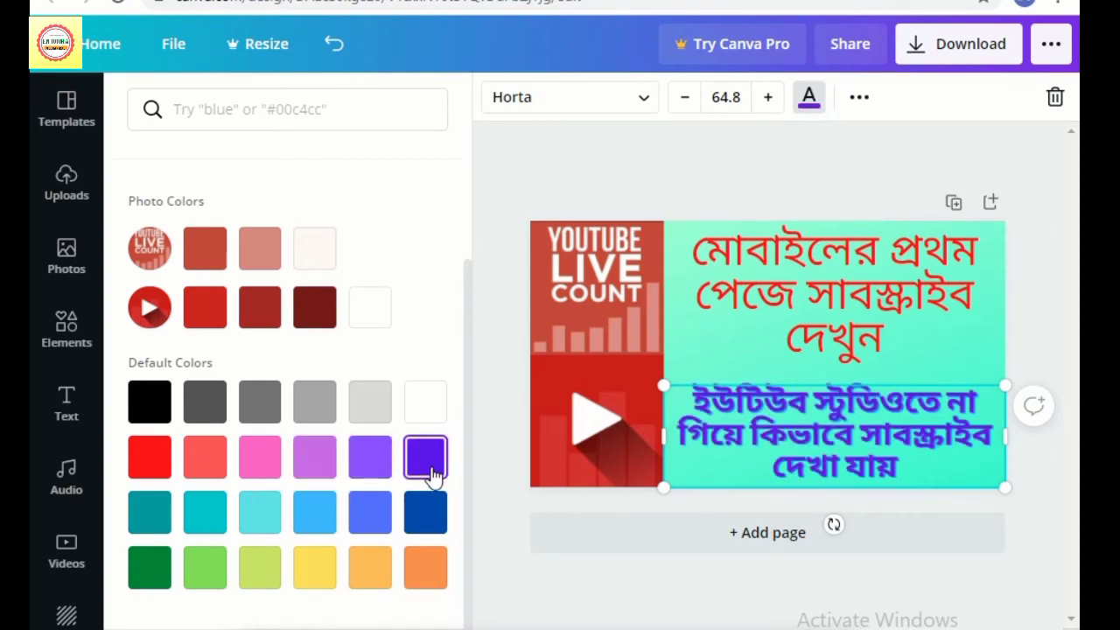
click(753, 161)
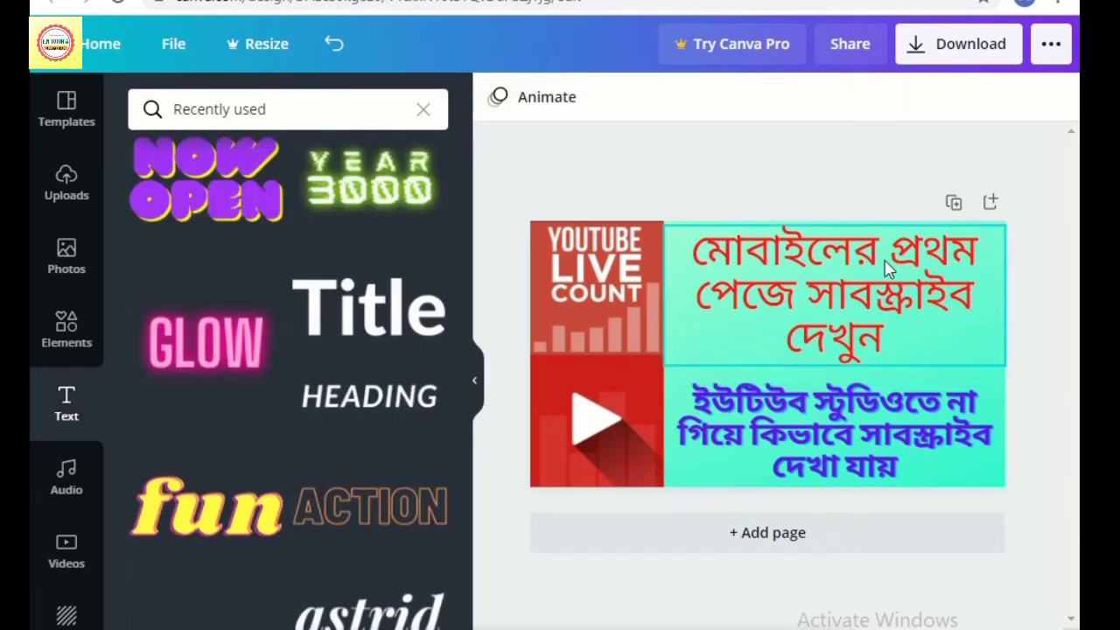
click(826, 403)
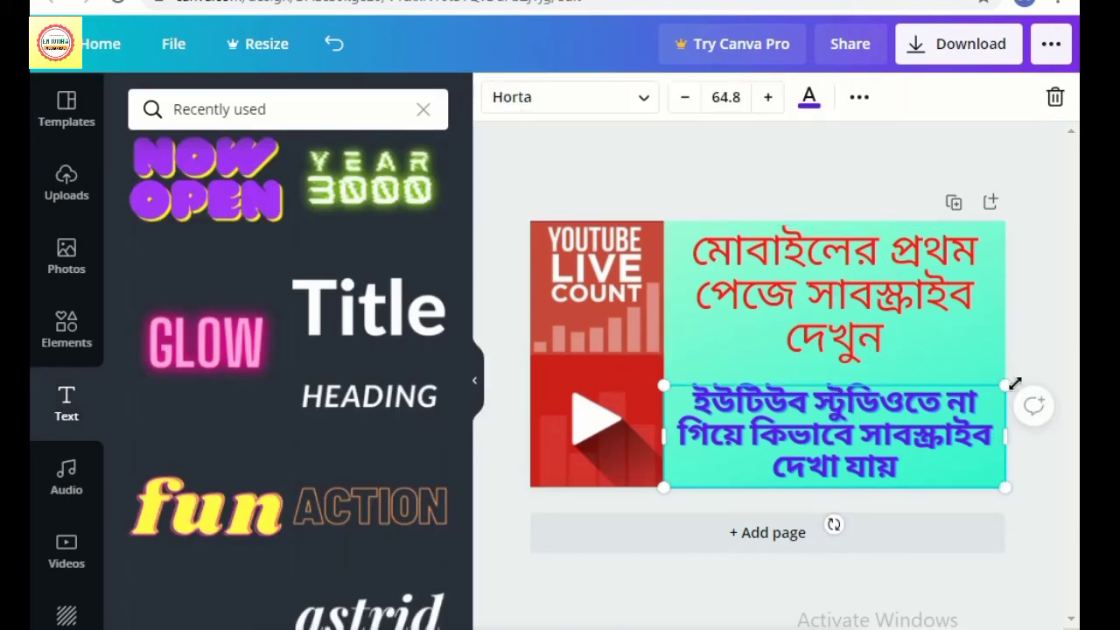
click(873, 187)
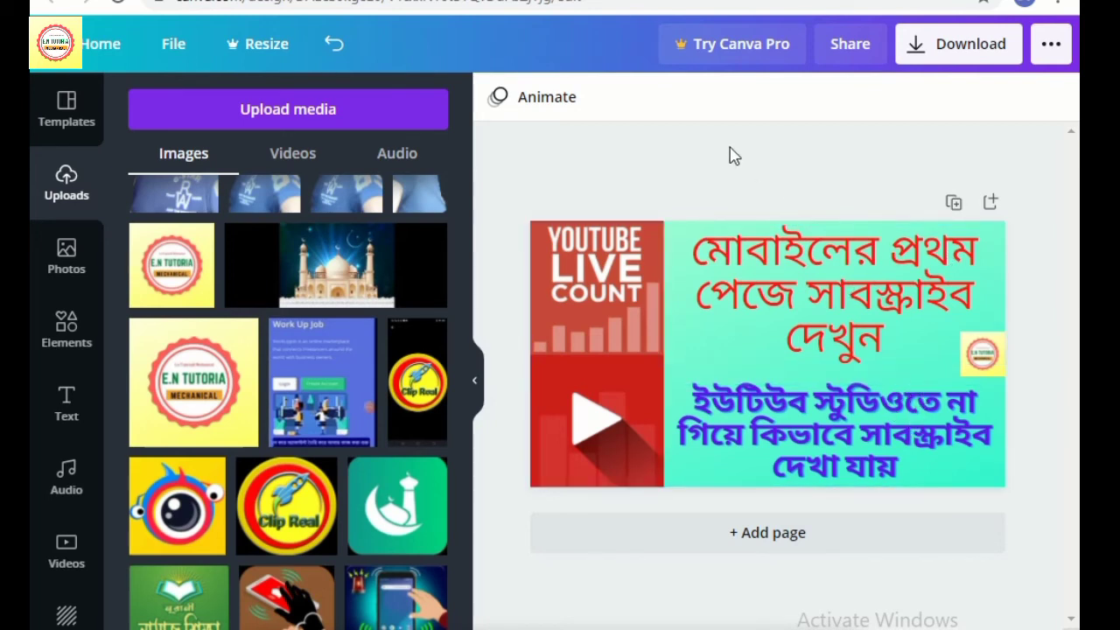
Download the thumbnail as a JPG and dismiss the Canva Pro offer
click(986, 45)
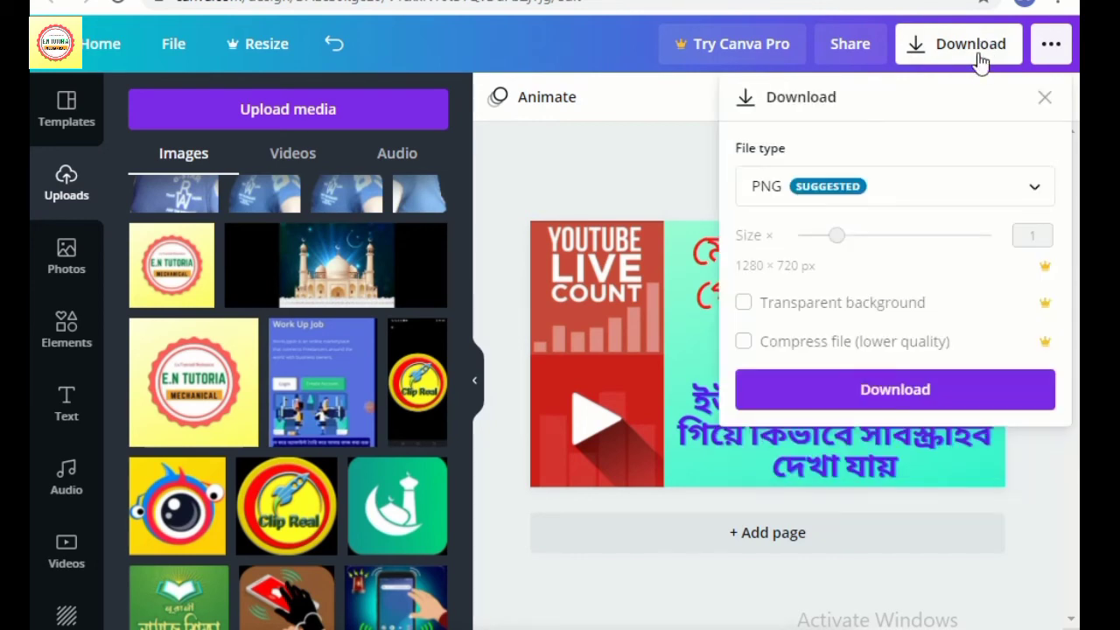
click(1035, 192)
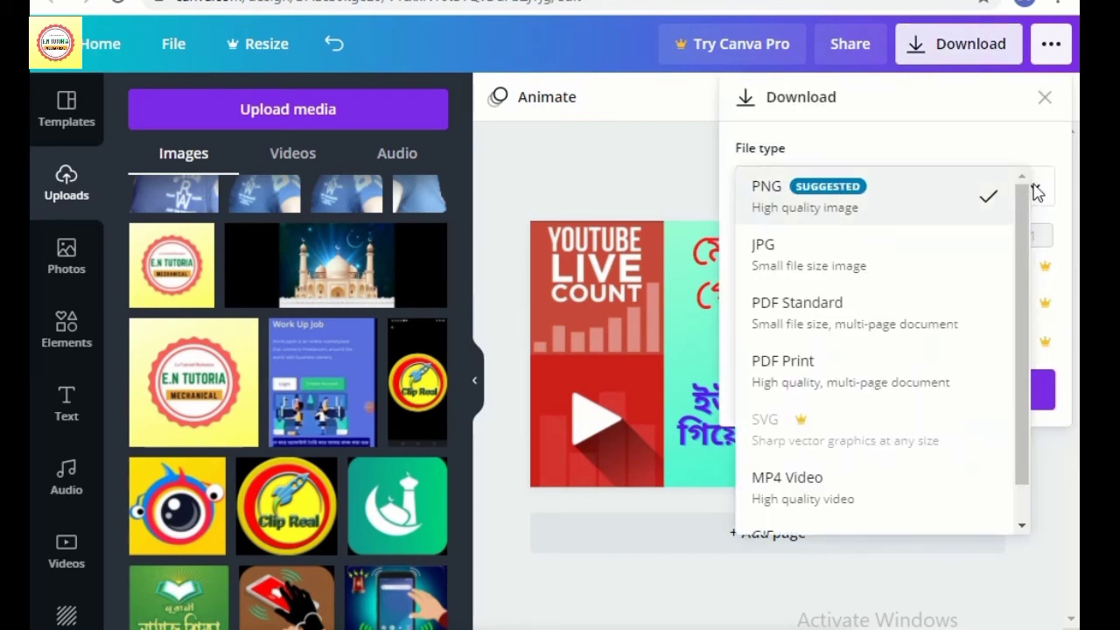
click(887, 264)
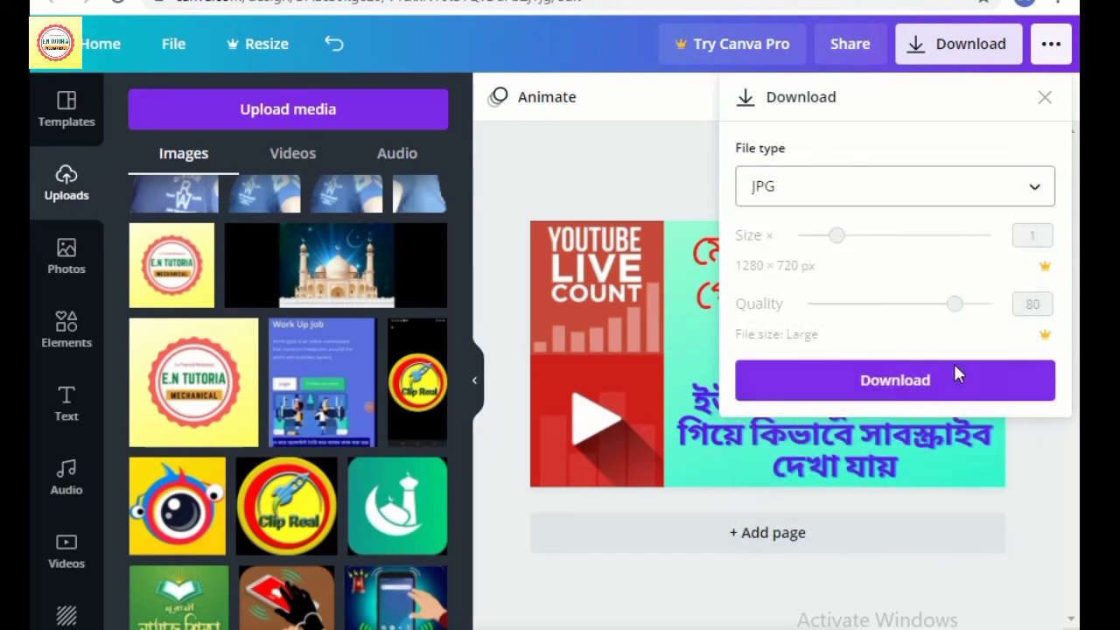
click(955, 398)
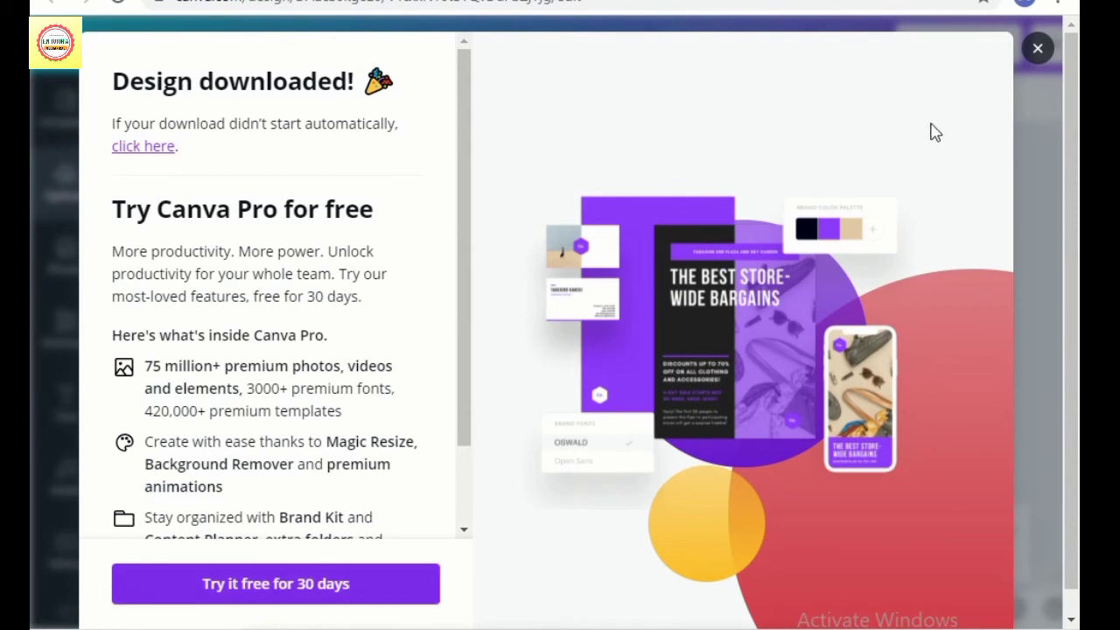
click(1036, 49)
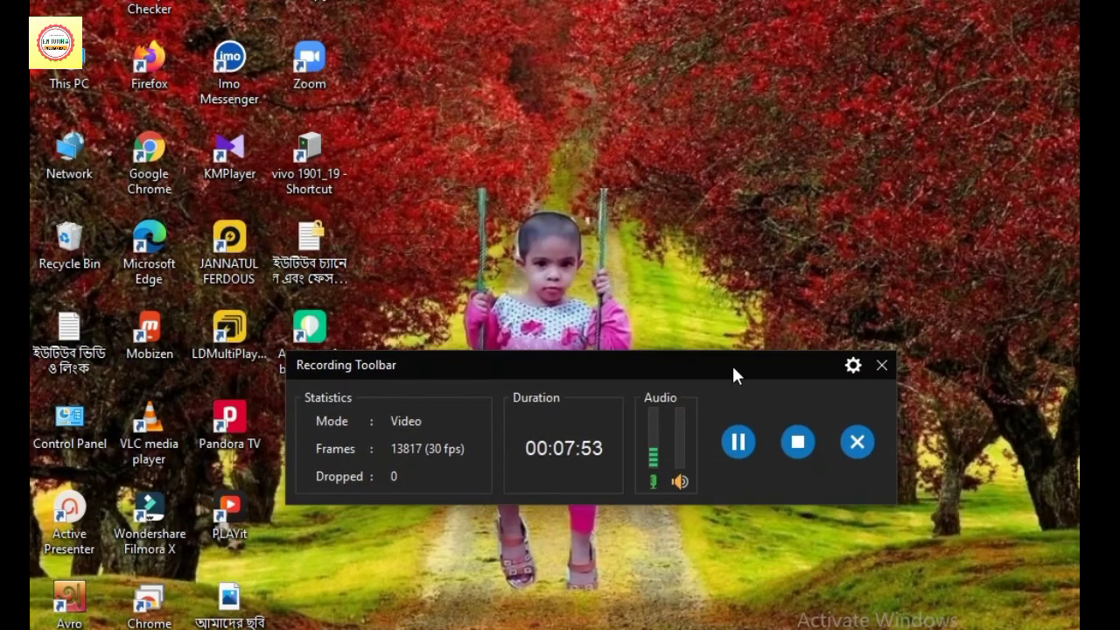
Switch to the video details page in YouTube Studio and move the recording toolbar out of the way
mouse_move(531, 628)
click(486, 568)
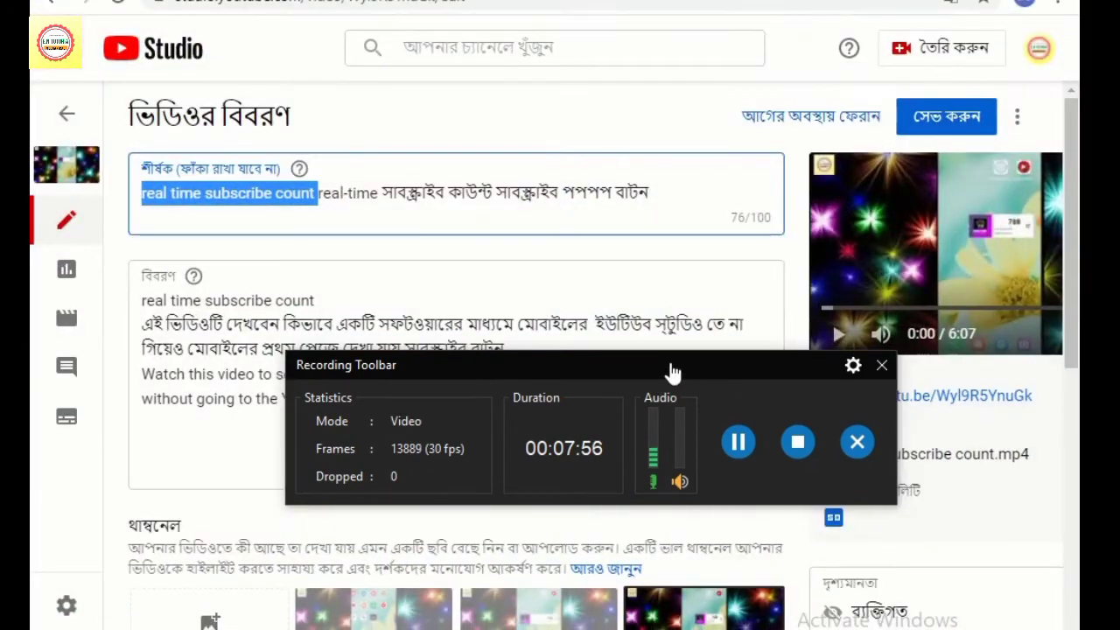
drag(685, 376, 662, 629)
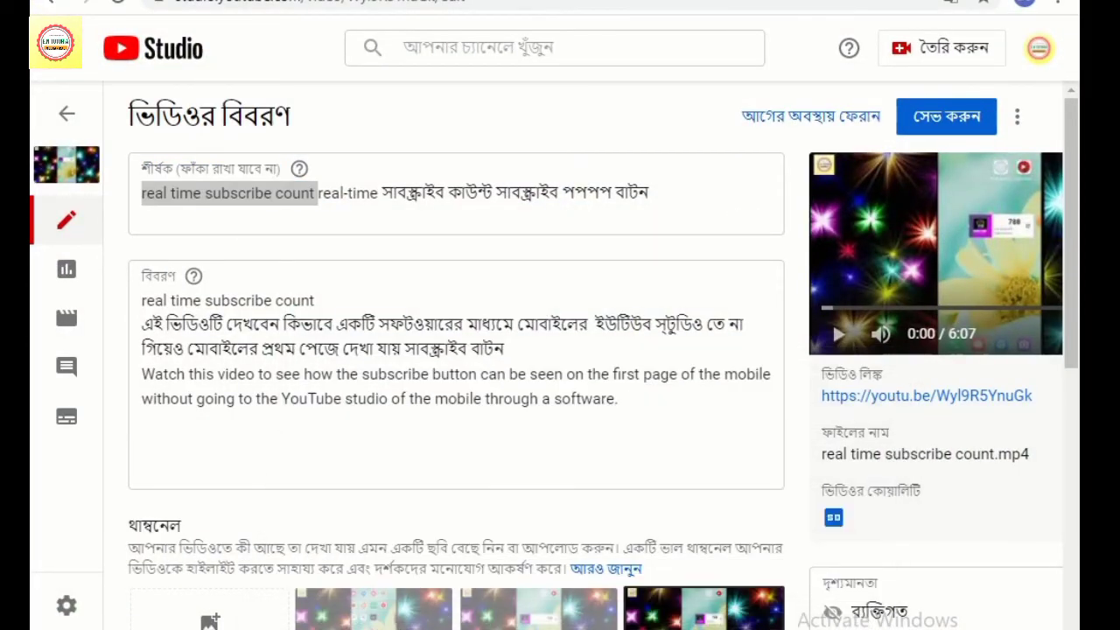
Upload the newest Bengali-titled JPG, dated 21/04/2021 23:34, from the Downloads folder as the video's custom thumbnail
scroll(695, 385, down, 3)
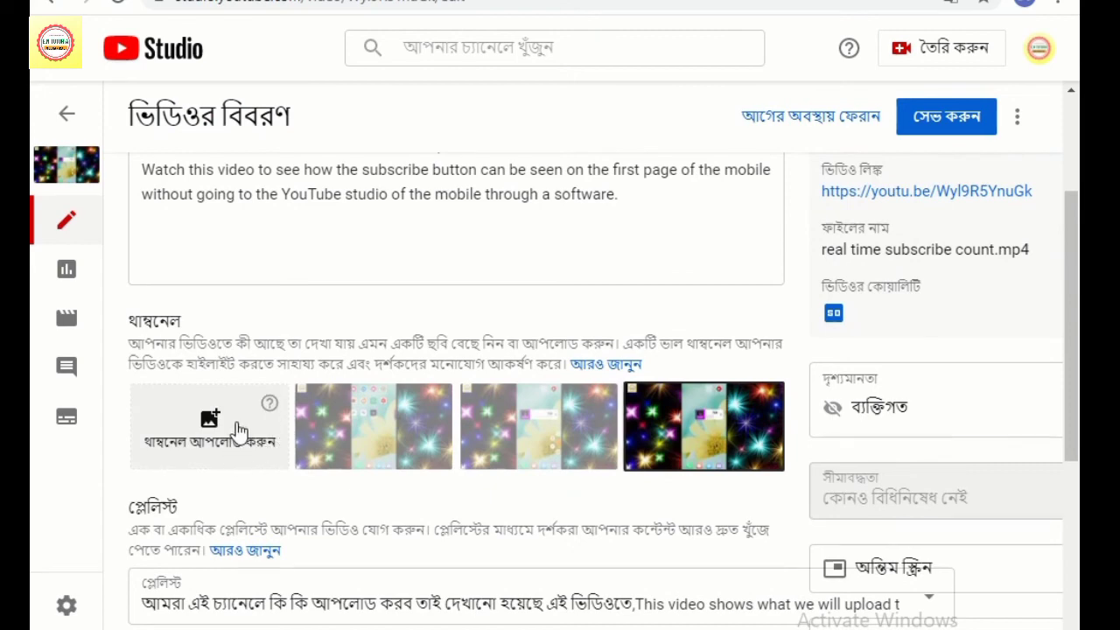
click(238, 431)
scroll(175, 385, up, 5)
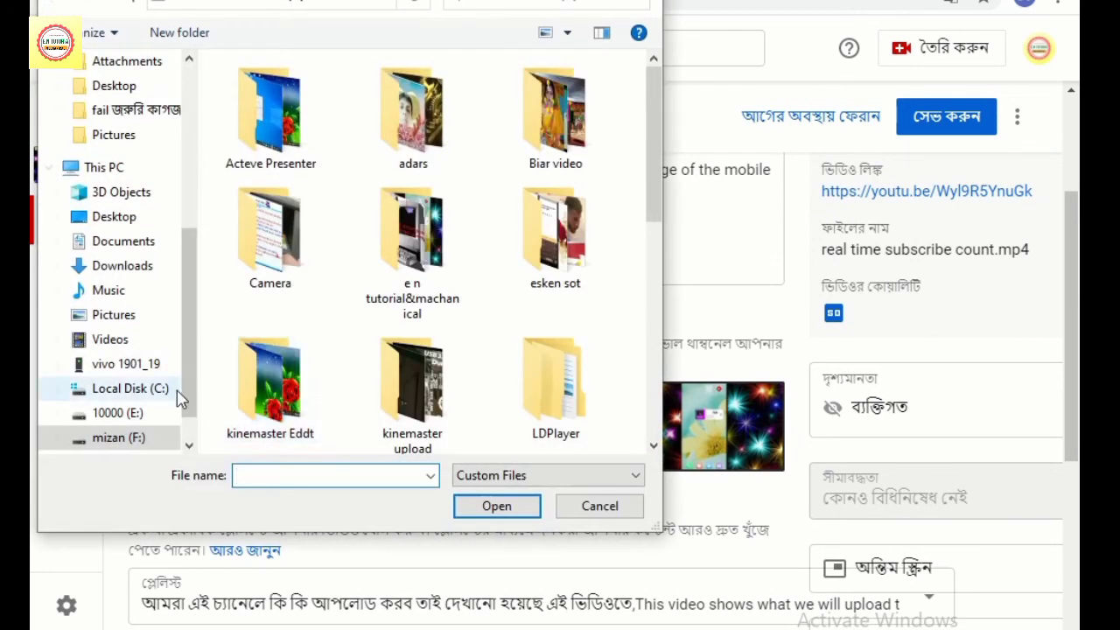
scroll(110, 166, up, 2)
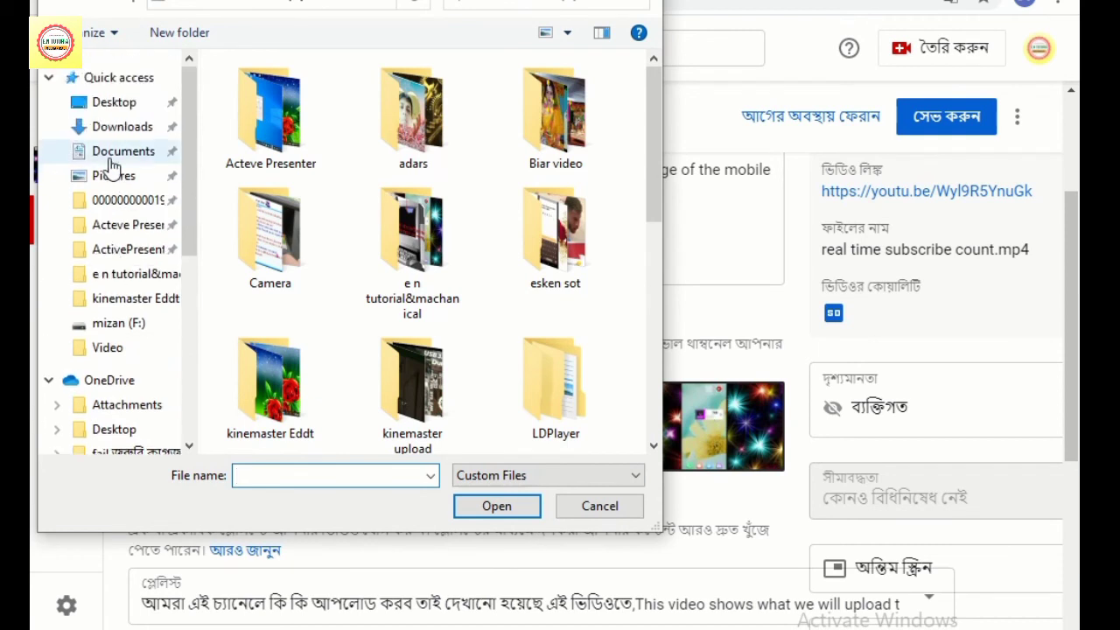
click(140, 130)
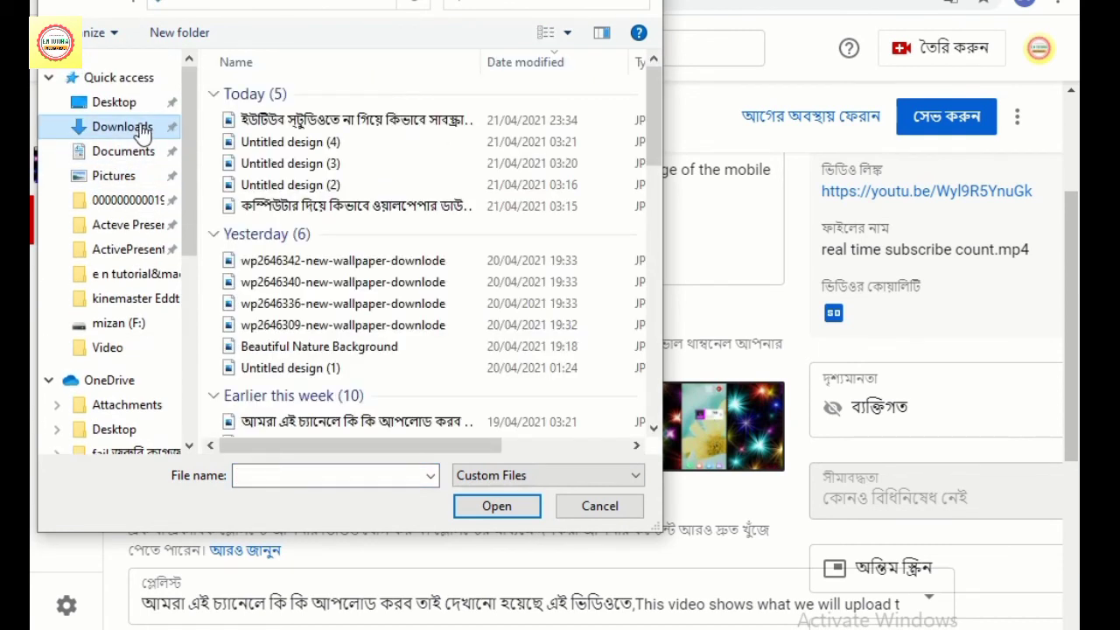
click(429, 121)
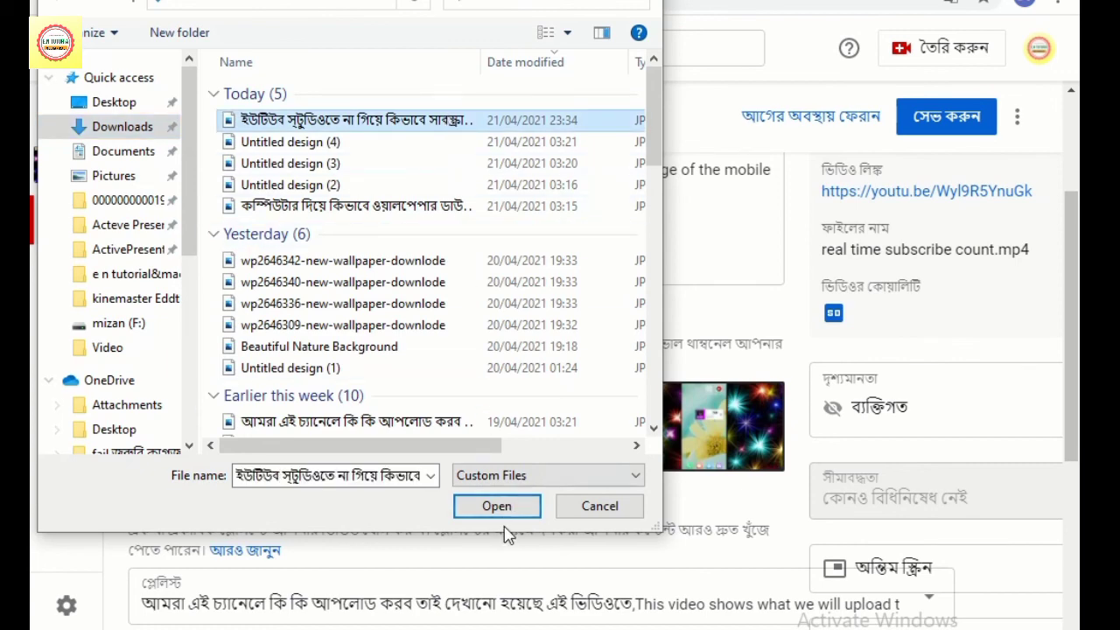
click(510, 507)
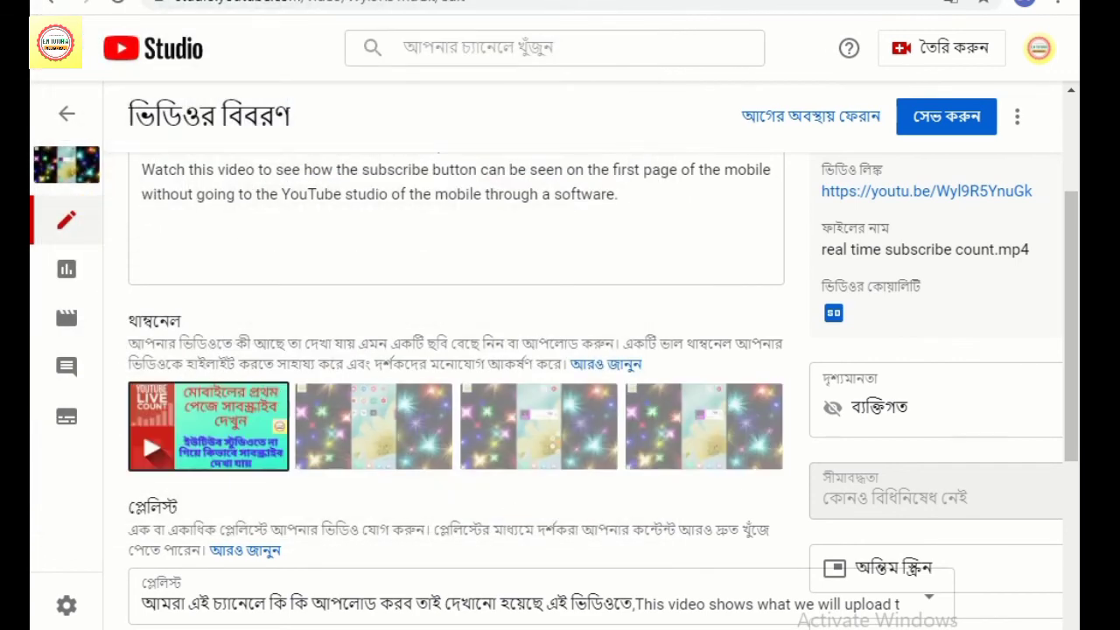
Check the new thumbnail in the video preview and save the video details
scroll(584, 355, right, 1)
scroll(872, 555, up, 3)
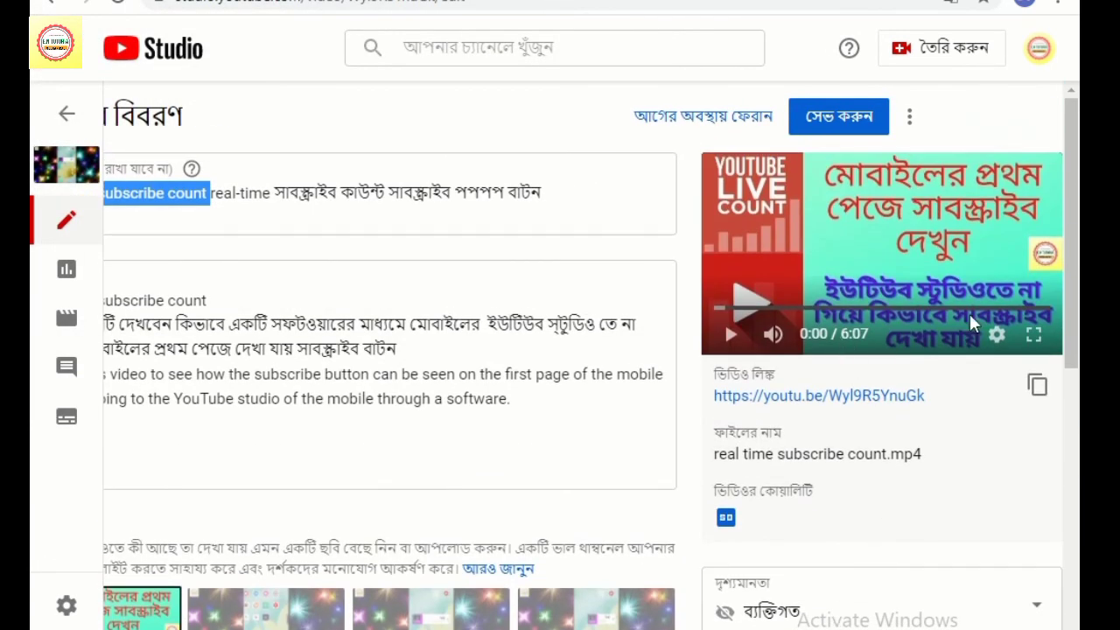
click(846, 118)
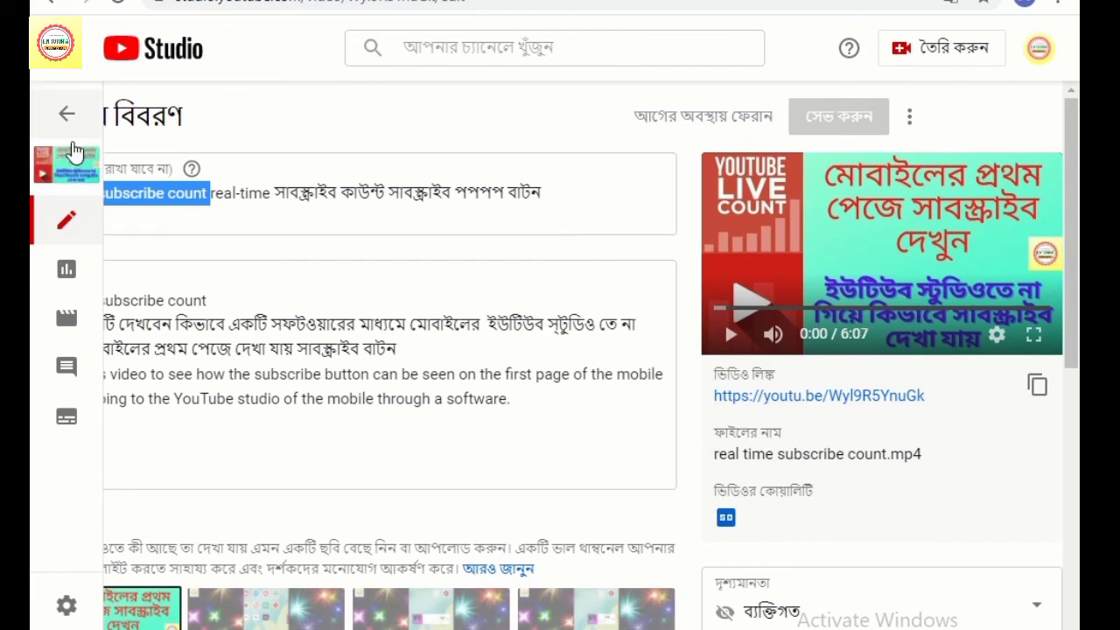
Return to the channel's uploaded videos list and check the thumbnail of the real time subscribe count video
click(68, 112)
scroll(473, 431, down, 2)
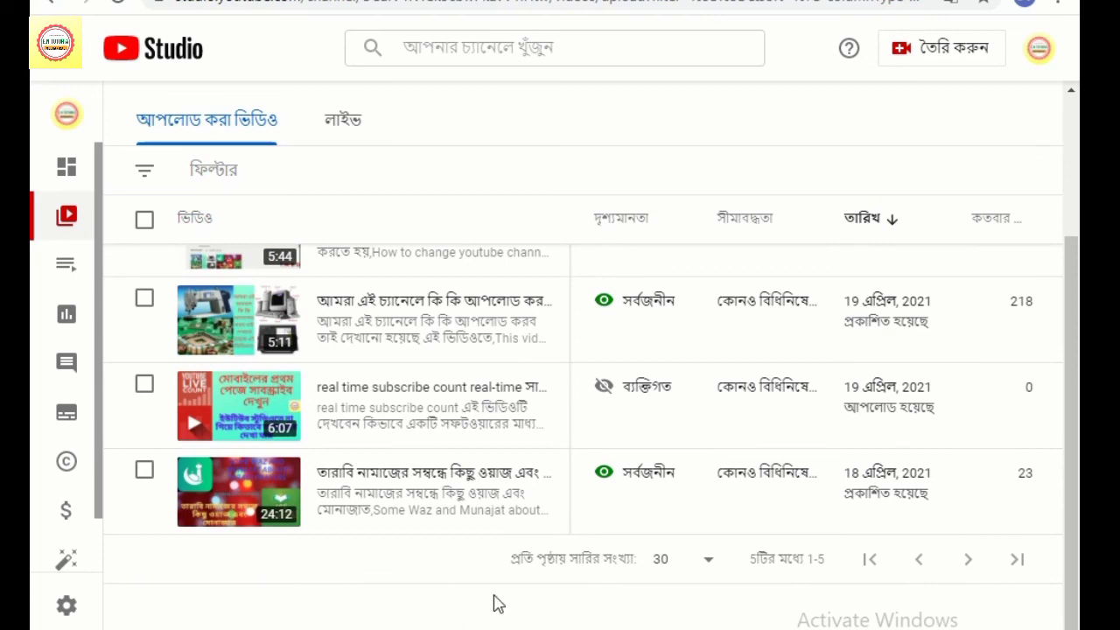
scroll(495, 600, up, 2)
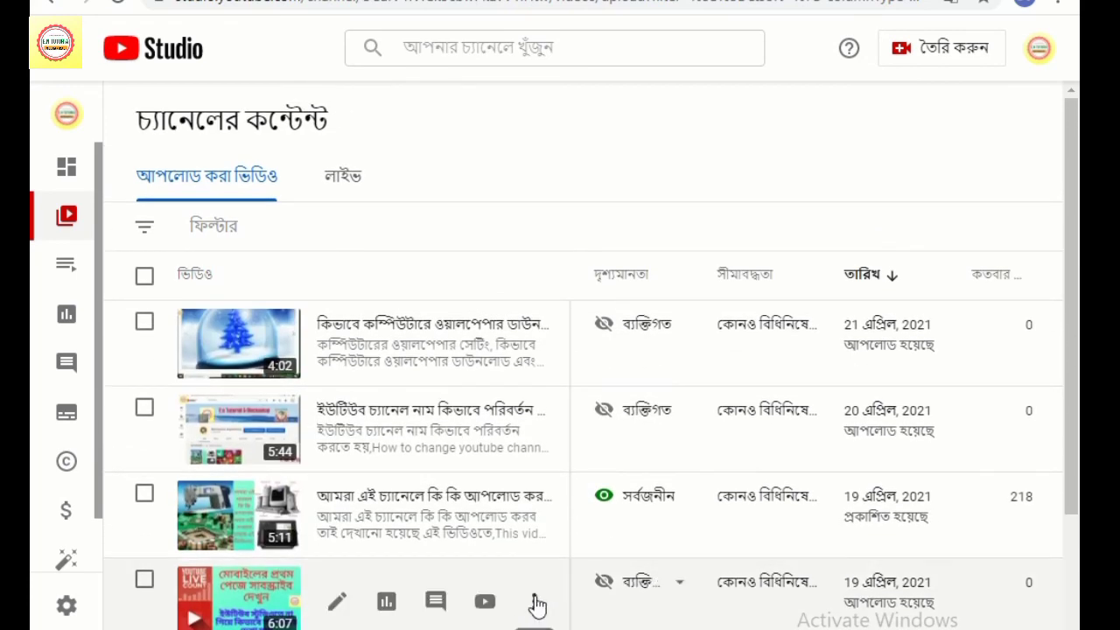
scroll(530, 608, down, 2)
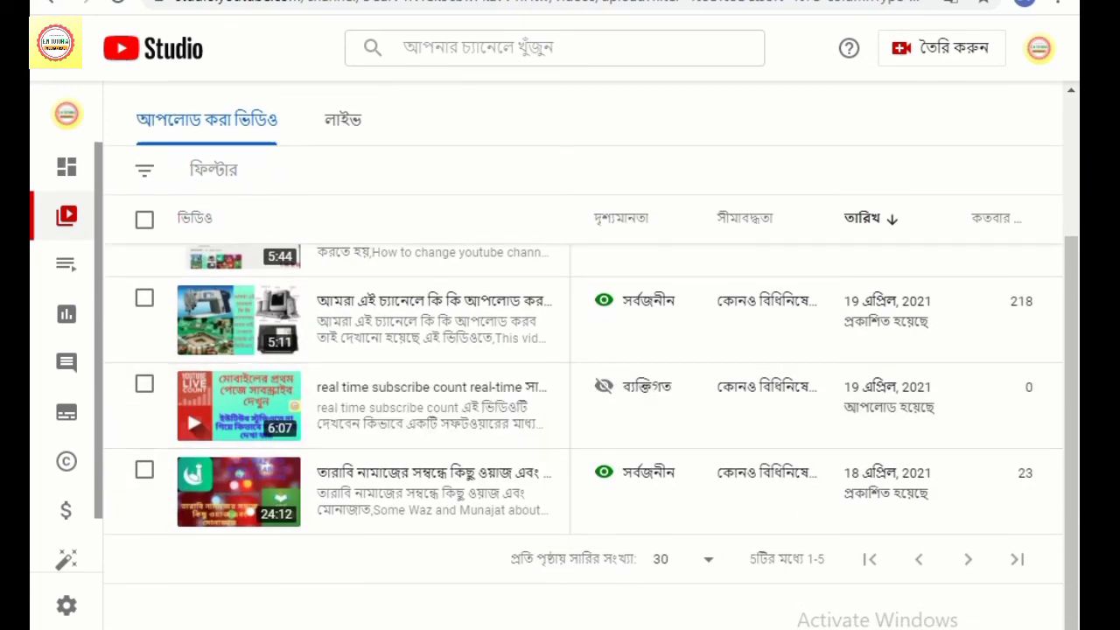